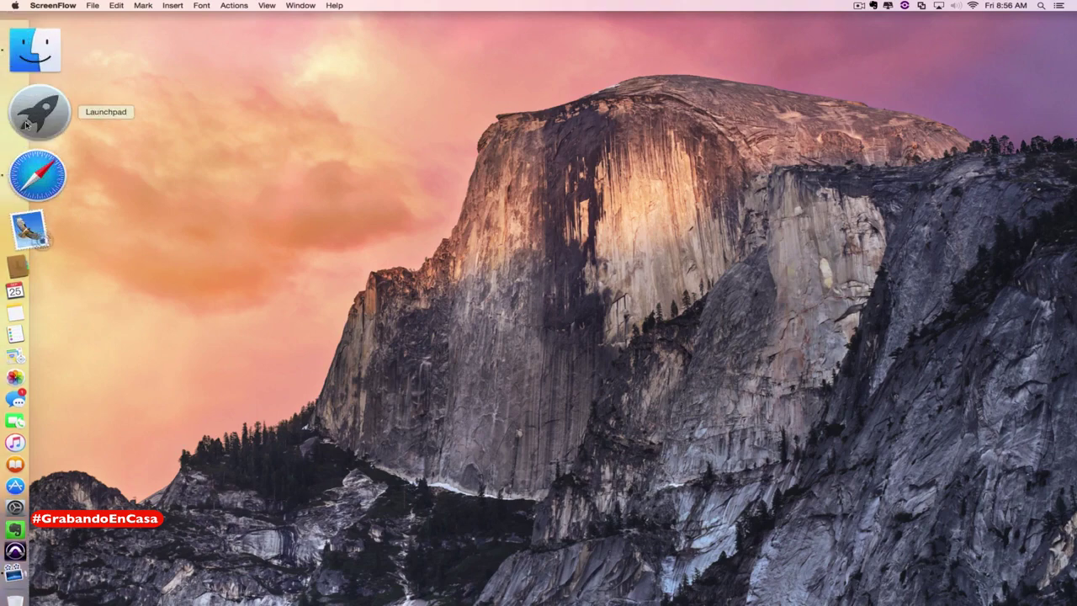
# Step: Launch SuperDuper!, reposition its window higher on the desktop, and dismiss the Safari window covering it
pyautogui.click(27, 124)
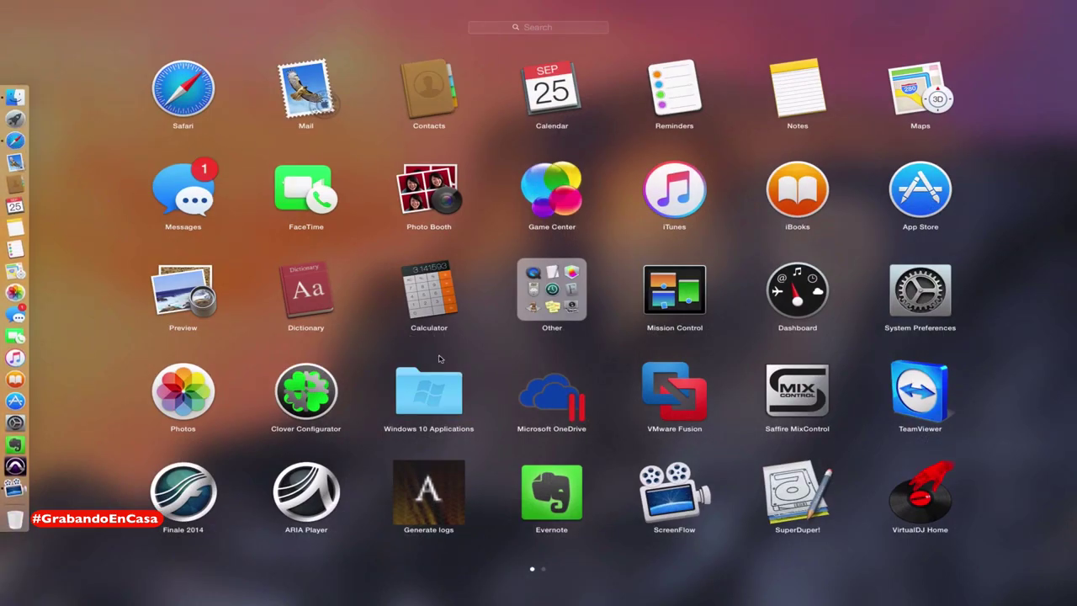
pyautogui.click(812, 488)
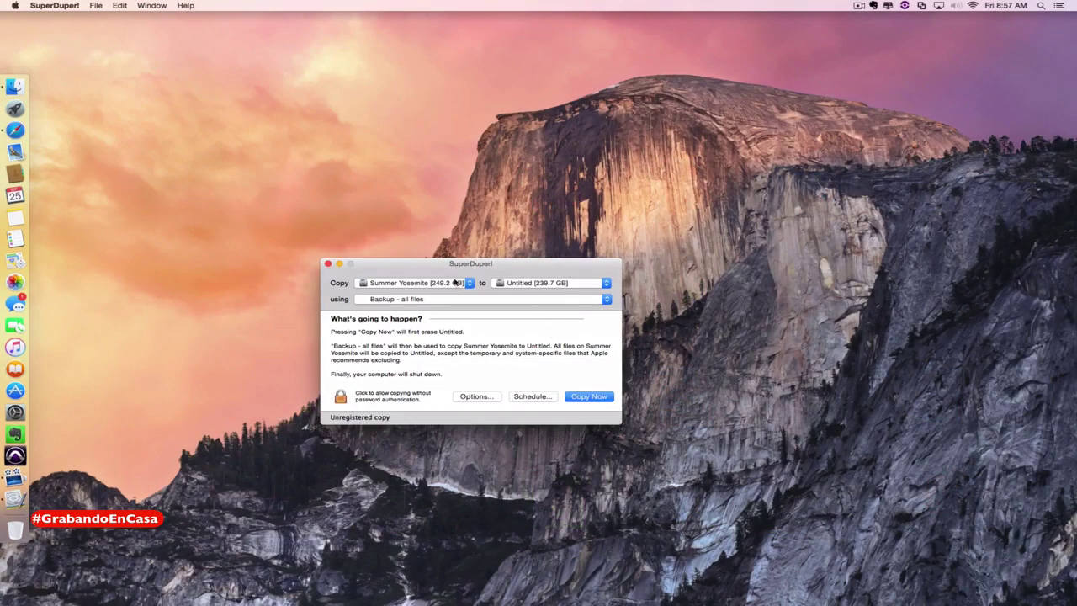
pyautogui.moveTo(444, 267); pyautogui.dragTo(413, 183)
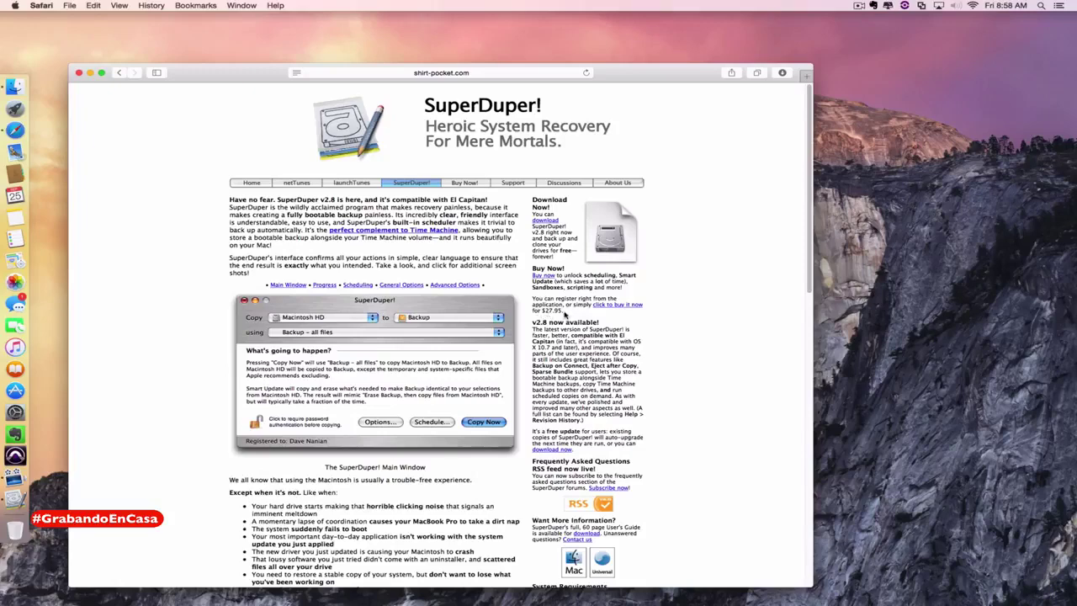
pyautogui.click(35, 5)
pyautogui.click(56, 124)
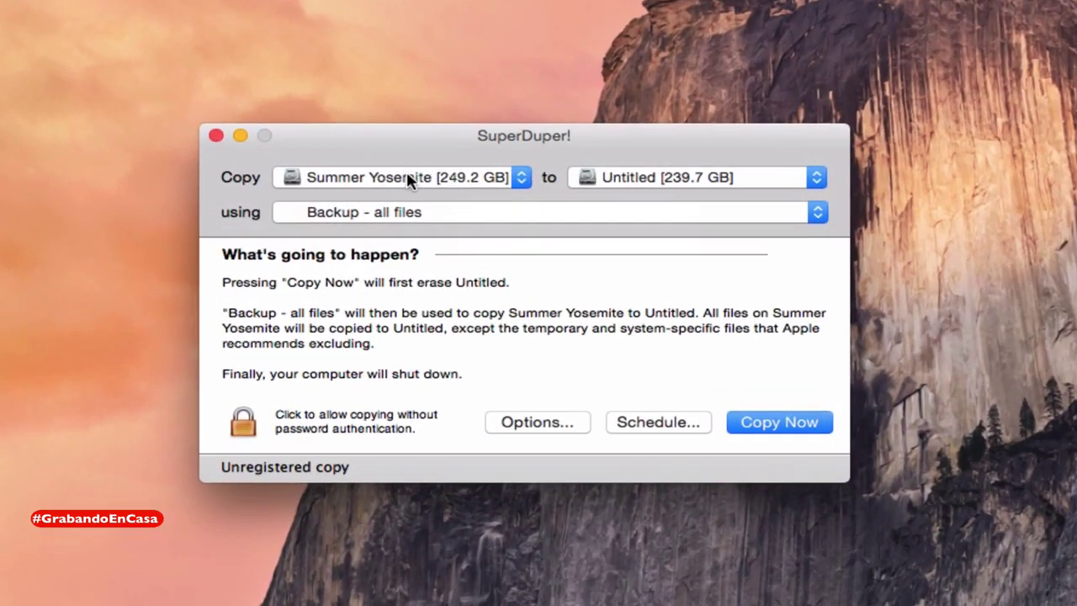
# Step: Choose Summer Yosemite as the source drive for the copy
pyautogui.moveTo(413, 185)
pyautogui.click(399, 184)
pyautogui.click(360, 183)
pyautogui.click(313, 184)
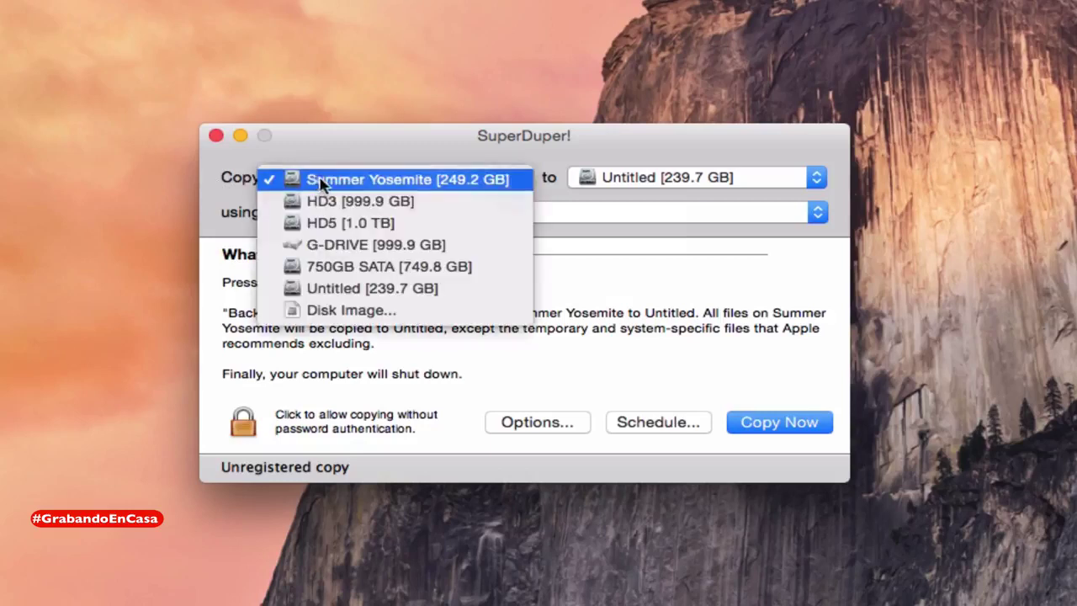
pyautogui.click(319, 183)
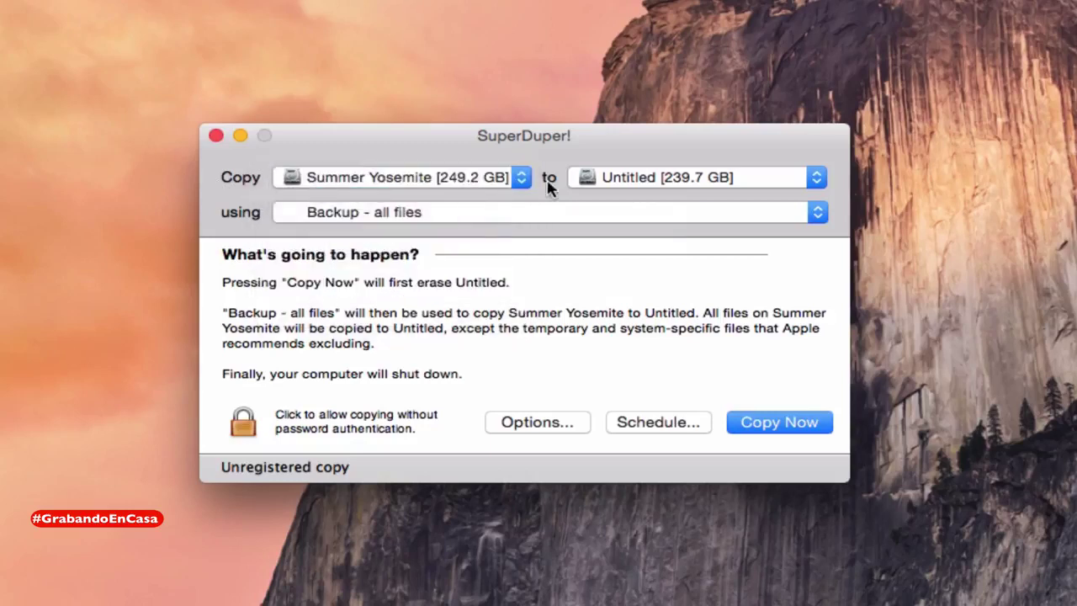
# Step: Choose the Untitled volume as the destination drive for the copy
pyautogui.click(632, 187)
pyautogui.click(635, 176)
pyautogui.moveTo(646, 181)
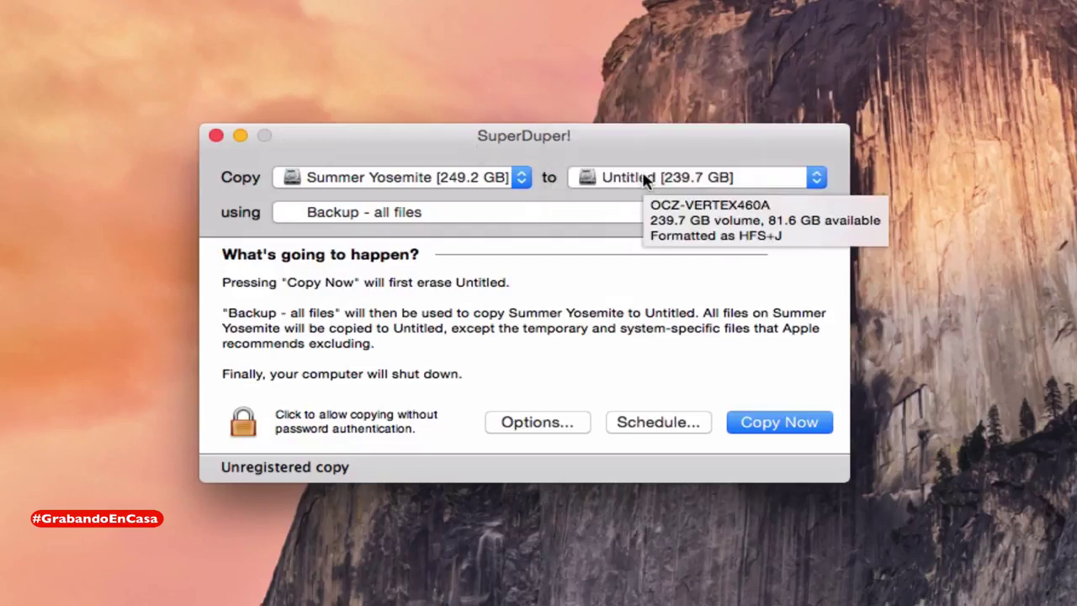
pyautogui.click(646, 179)
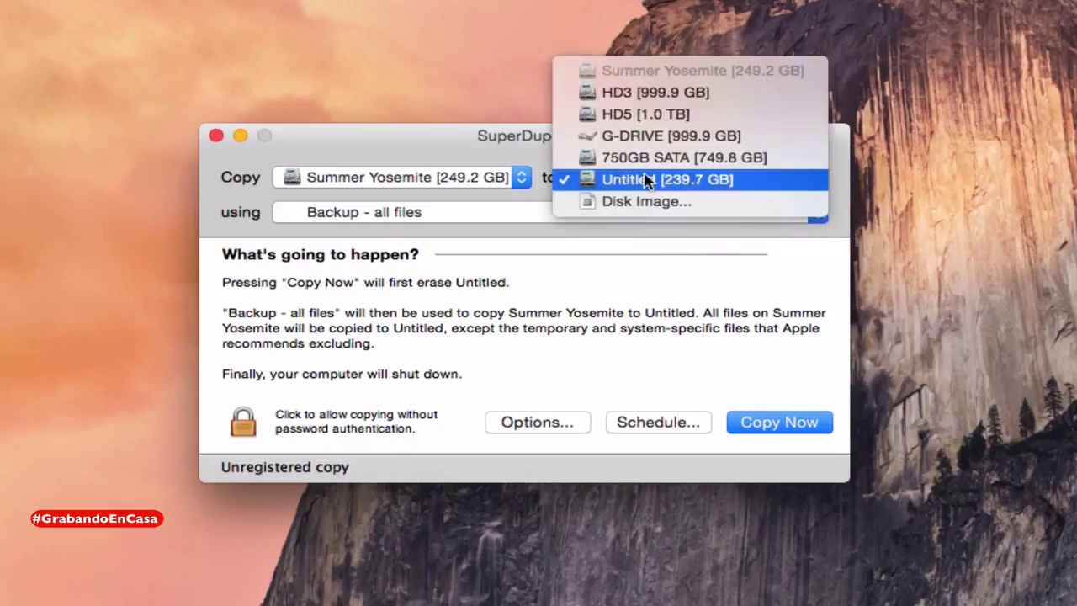
pyautogui.click(646, 180)
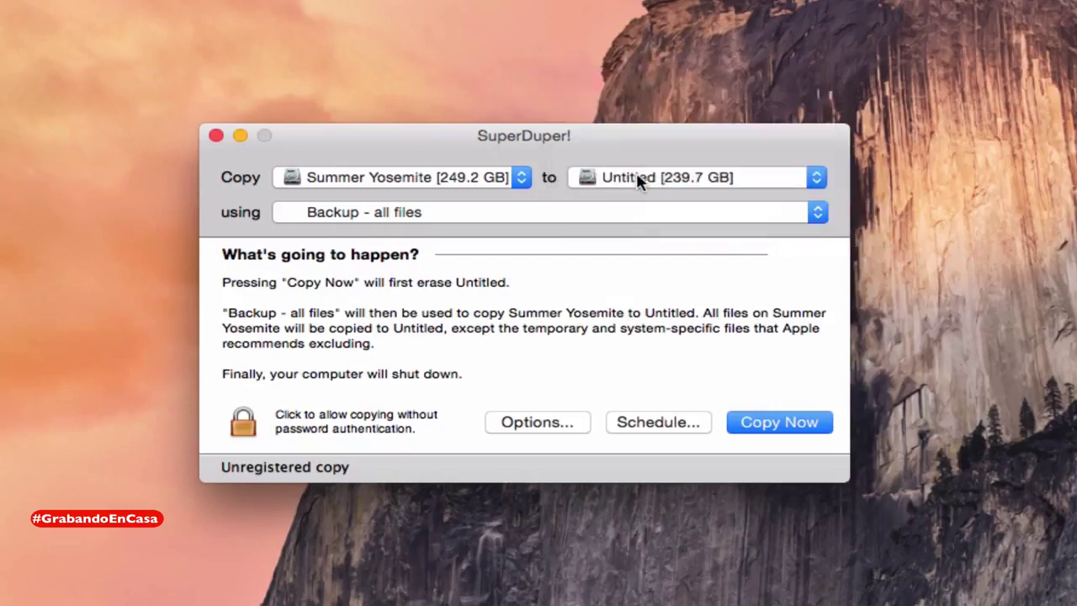
# Step: Select the "Backup - all files" script for the copy
pyautogui.moveTo(637, 179)
pyautogui.click(419, 216)
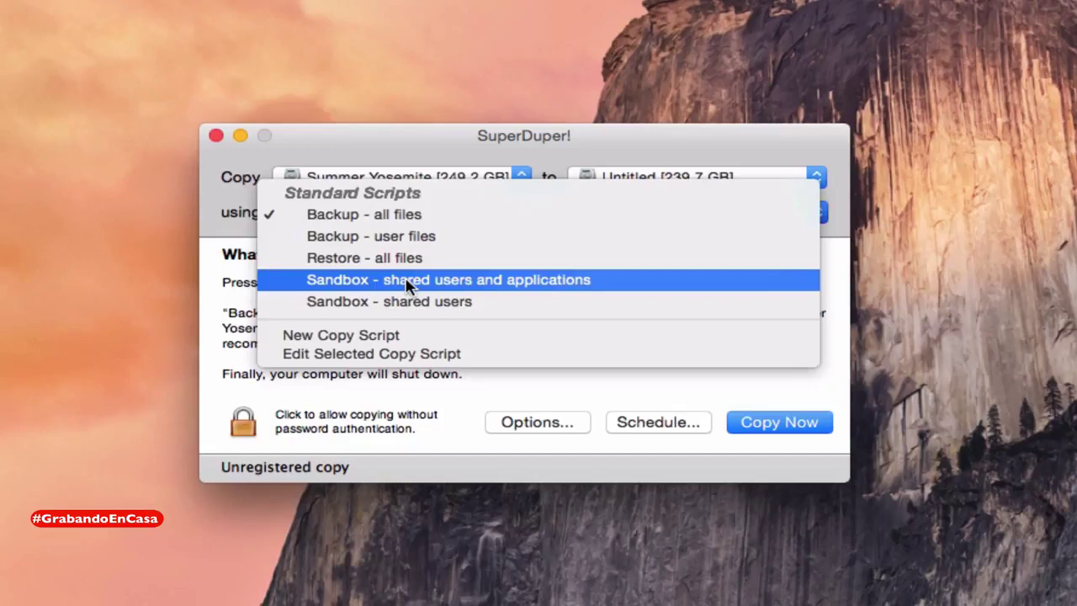
pyautogui.click(326, 220)
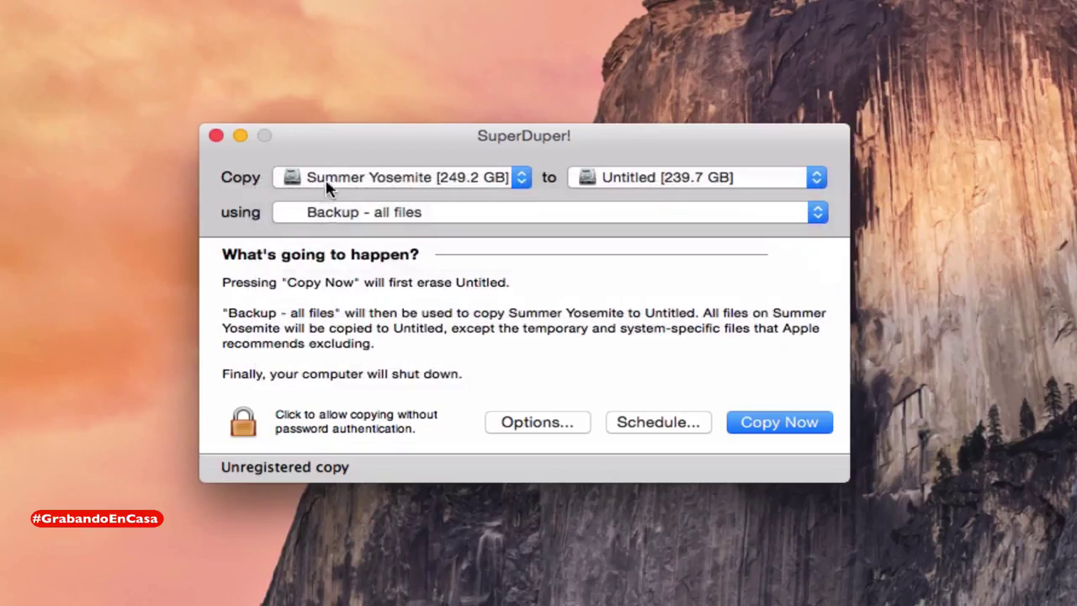
# Step: Open the copy options and set the action on successful completion to Quit SuperDuper!
pyautogui.moveTo(333, 185)
pyautogui.click(508, 425)
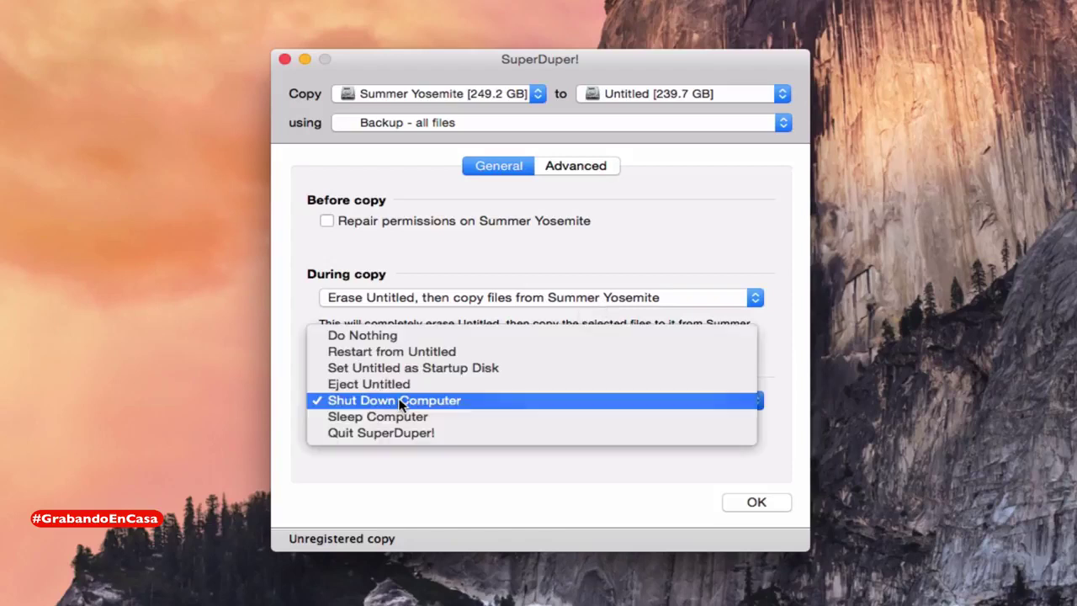
pyautogui.click(396, 337)
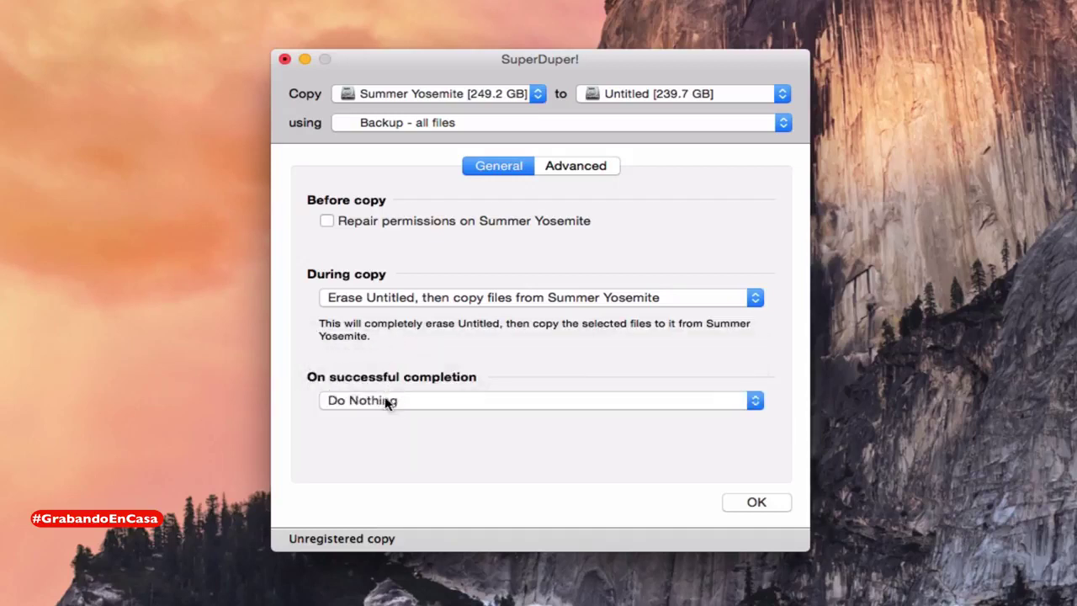
pyautogui.click(386, 400)
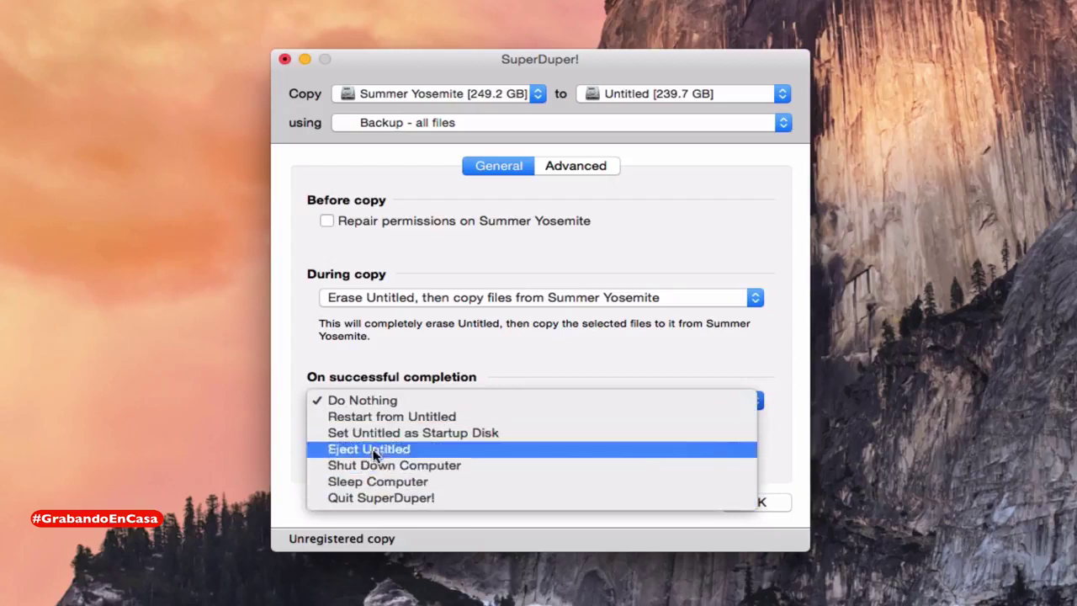
pyautogui.click(336, 349)
pyautogui.click(343, 402)
pyautogui.click(342, 401)
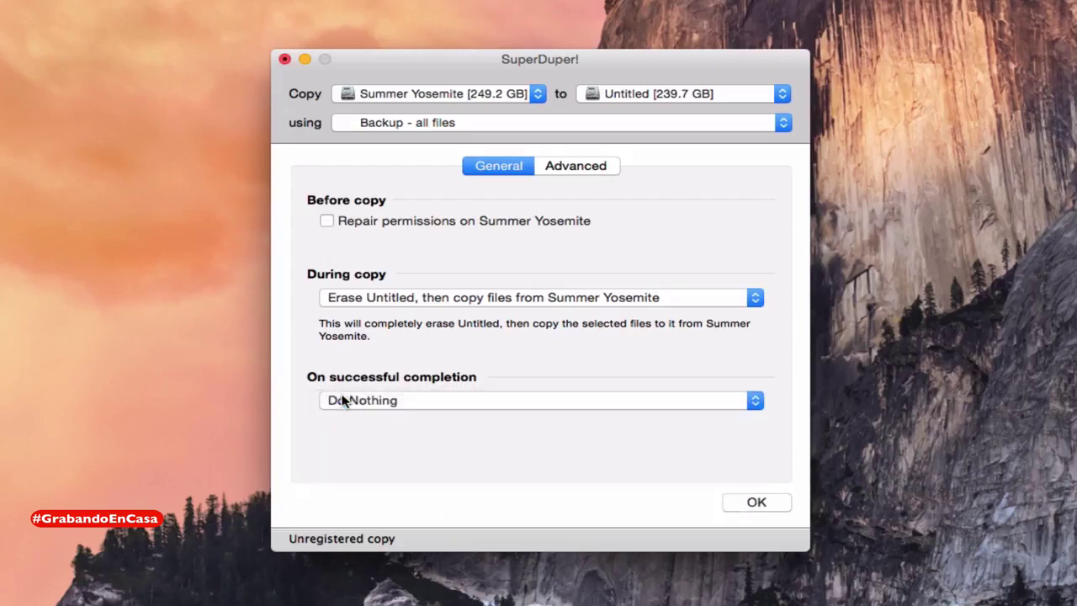
pyautogui.click(355, 402)
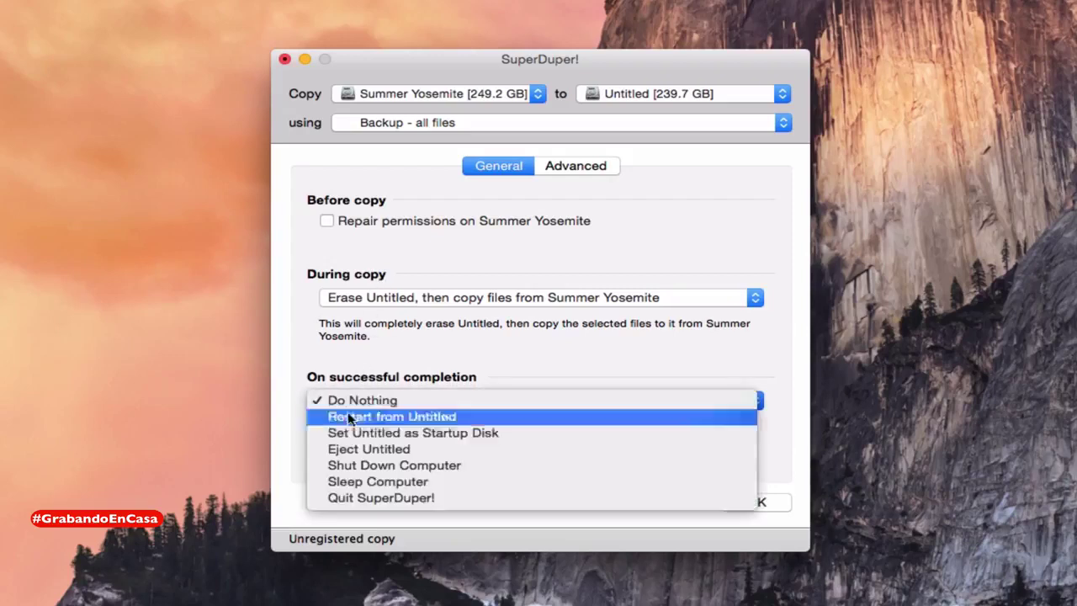
pyautogui.click(343, 498)
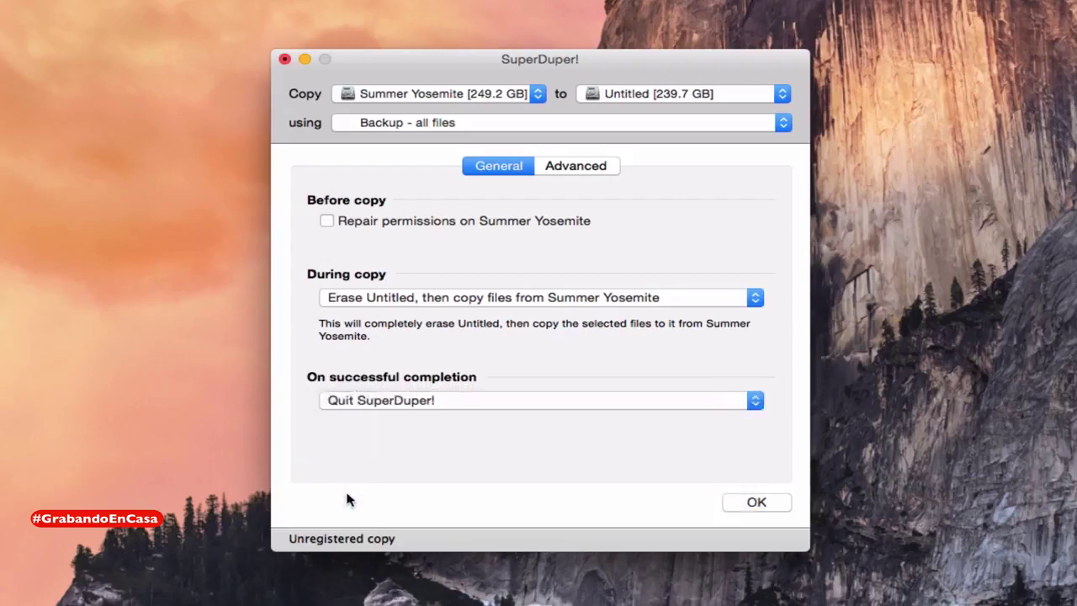
# Step: Set the during-copy method to "Erase Untitled, then copy files from Summer Yosemite"
pyautogui.click(429, 304)
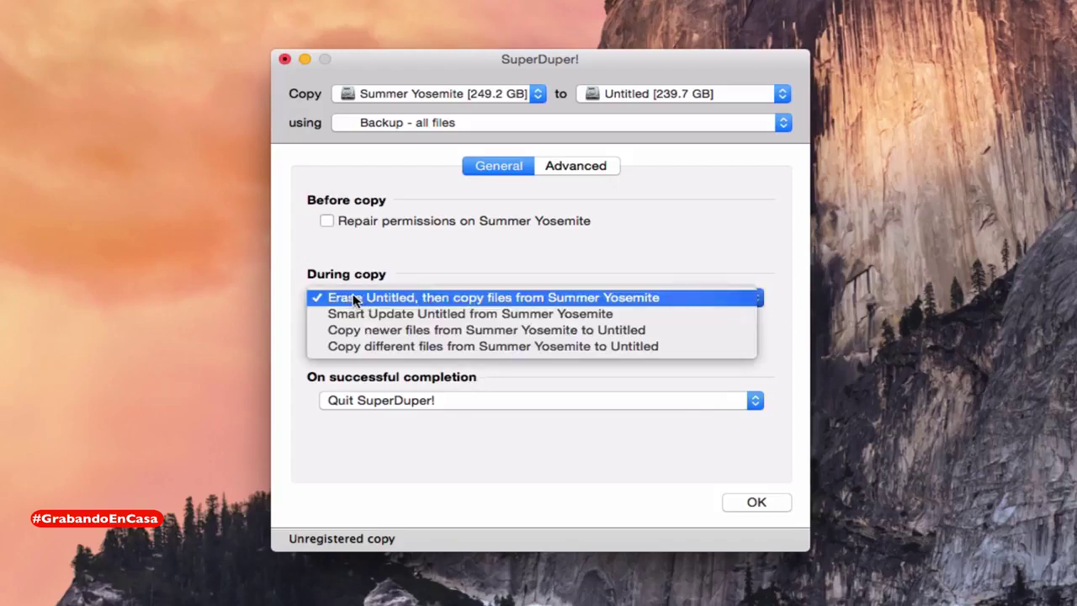
pyautogui.click(448, 249)
pyautogui.click(413, 305)
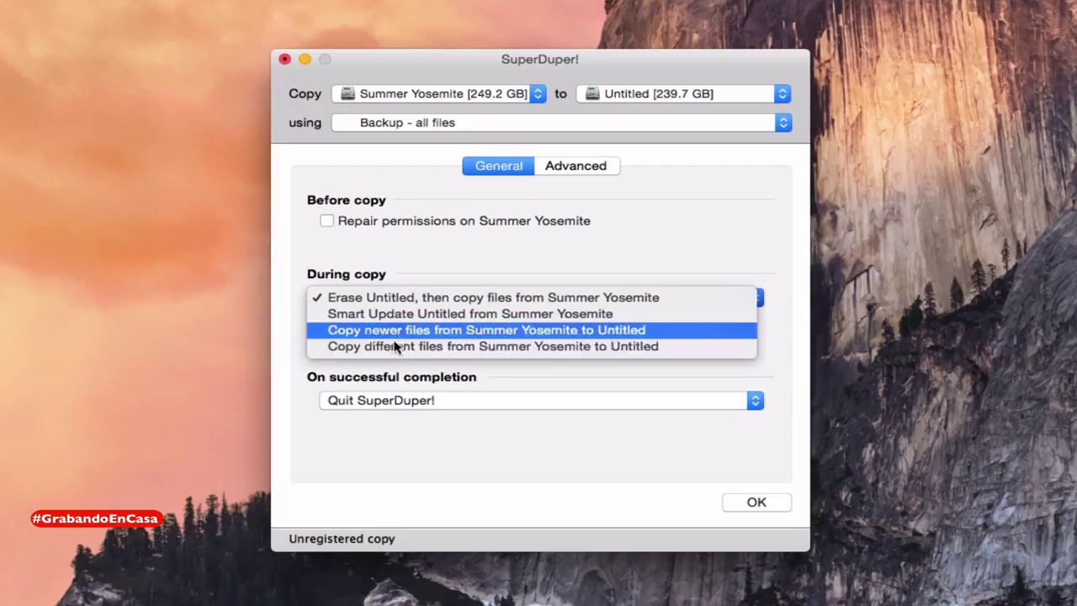
pyautogui.click(400, 303)
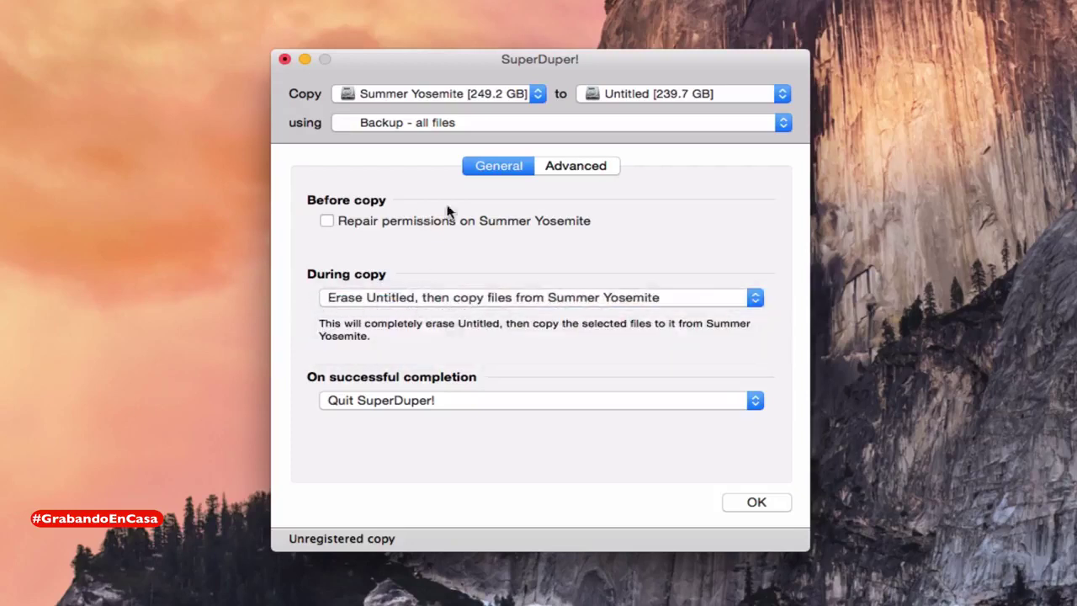
# Step: Review the advanced copy options, return to the general ones, and accept the settings
pyautogui.click(580, 169)
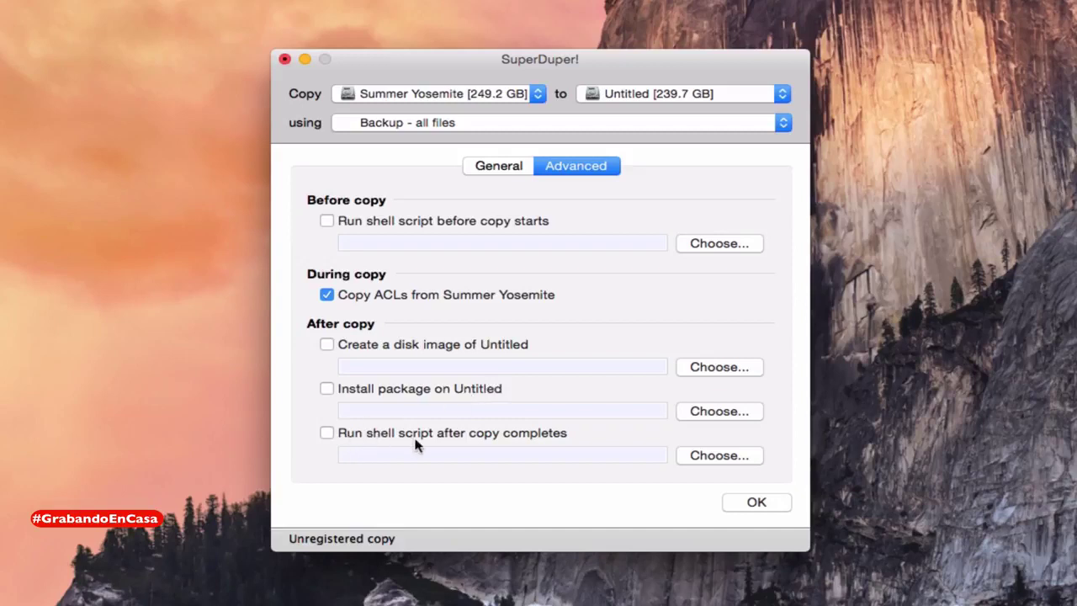
pyautogui.click(510, 169)
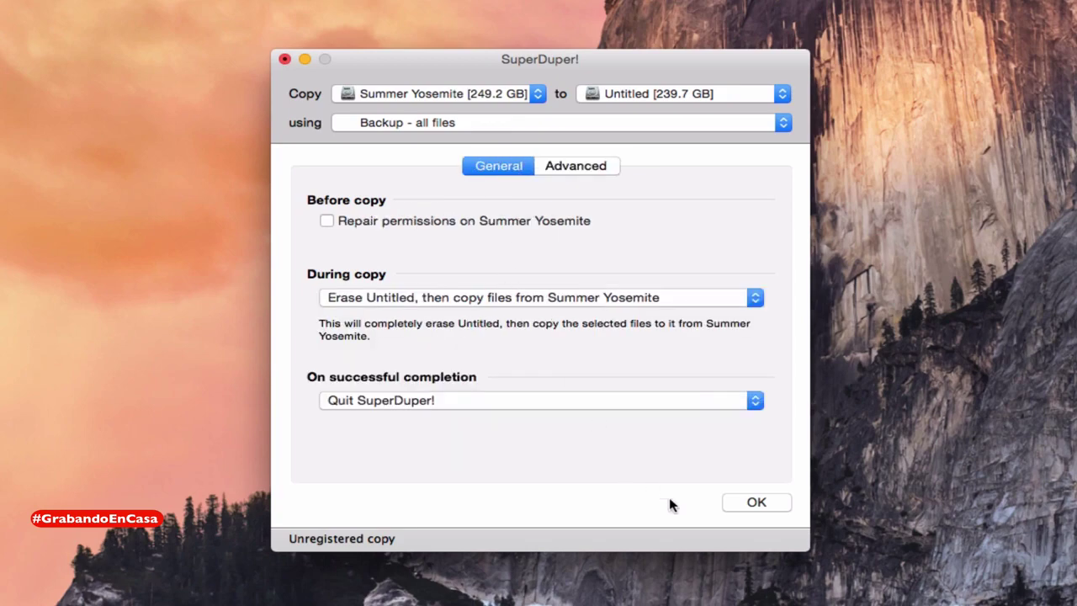
pyautogui.click(750, 504)
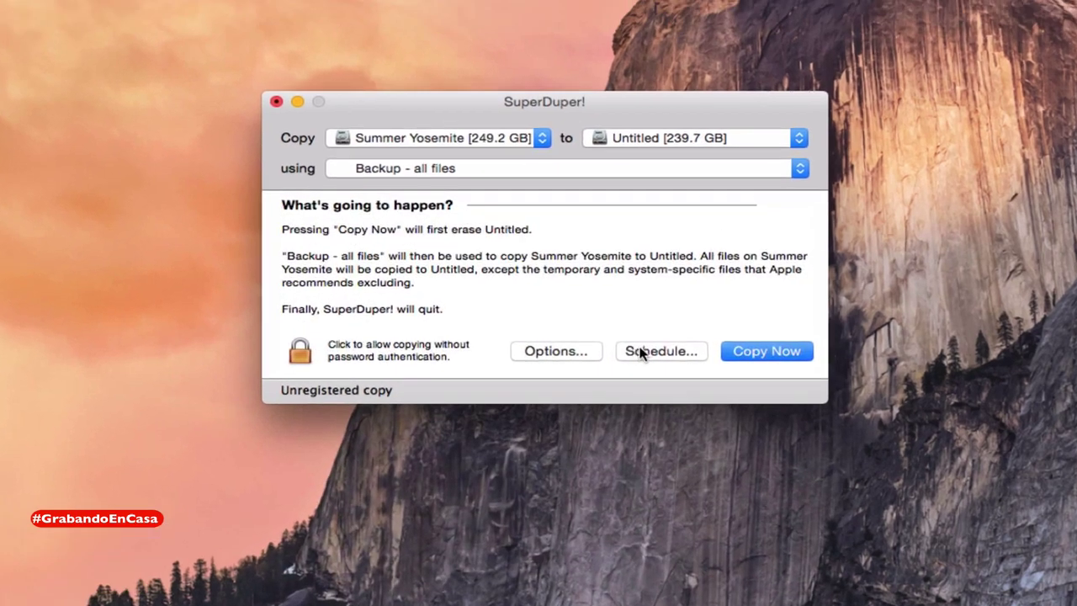
# Step: Schedule the copy for the 1st, 2nd and 4th weeks on Monday, Tuesday, Wednesday and Friday at 9:30 PM
pyautogui.click(646, 353)
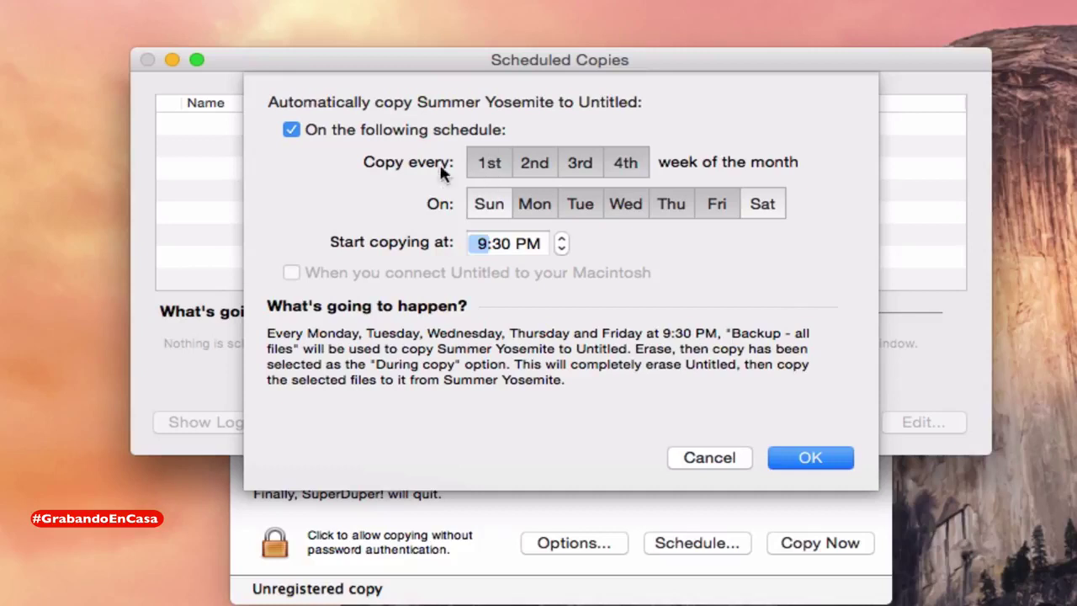
pyautogui.click(579, 166)
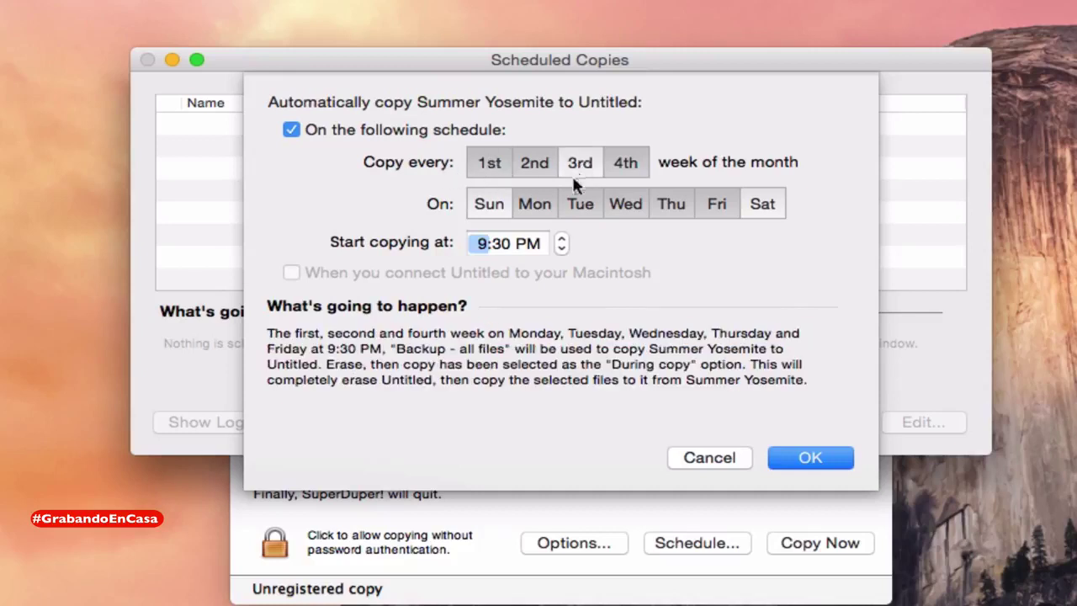
pyautogui.click(672, 205)
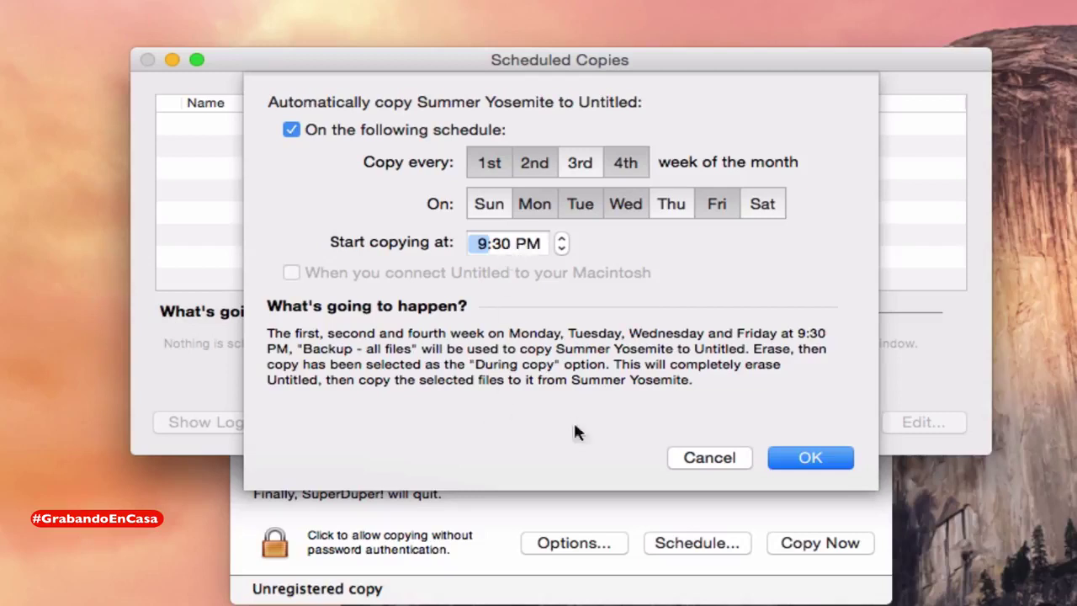
pyautogui.click(812, 459)
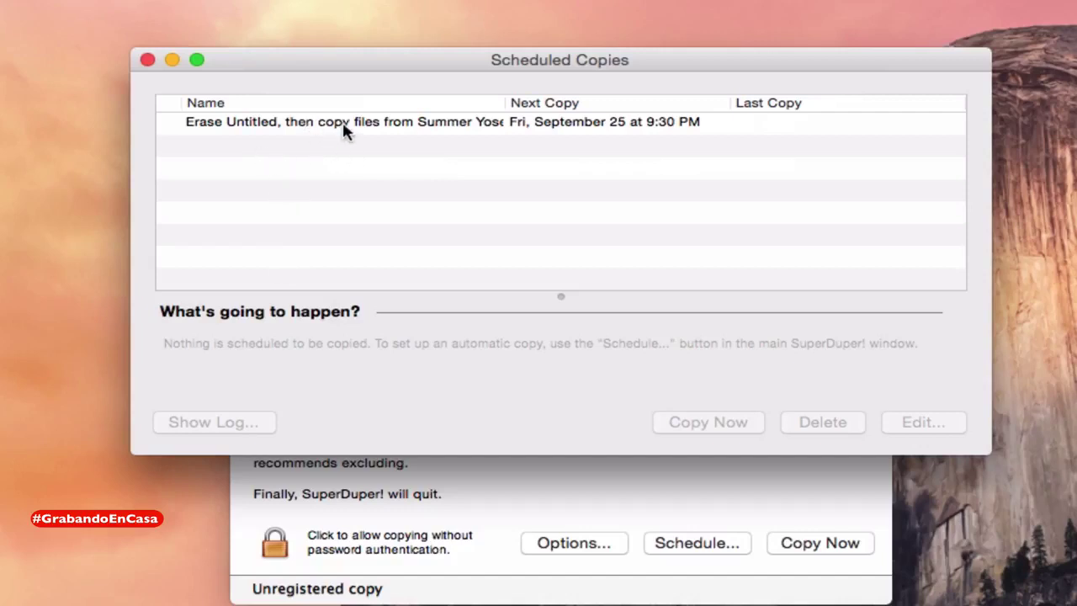
# Step: Delete the scheduled copy that erases Untitled and copies Summer Yosemite, and close the schedule list
pyautogui.click(313, 128)
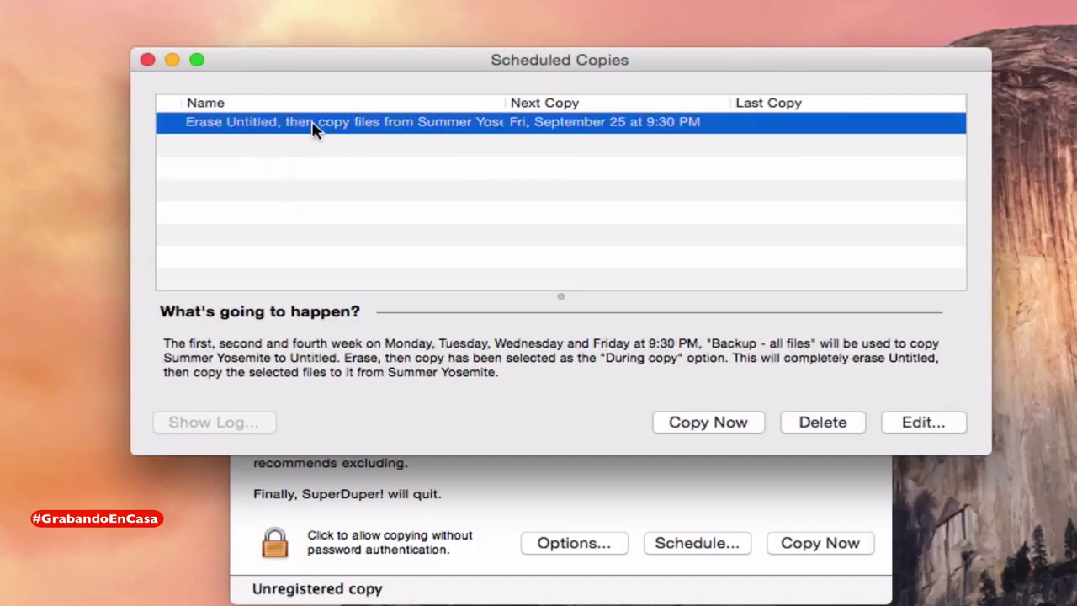
pyautogui.click(823, 425)
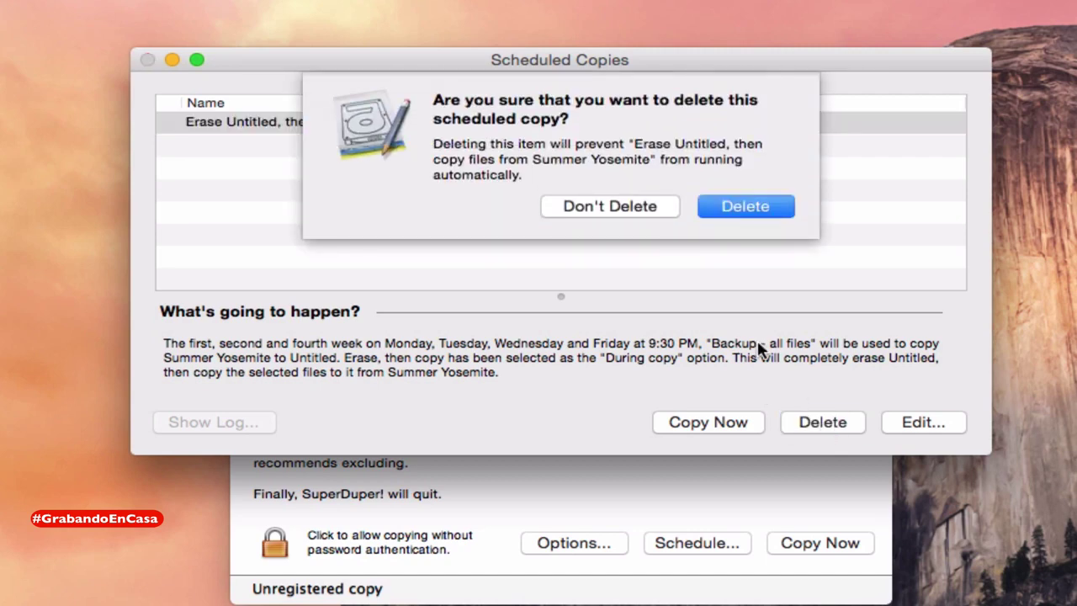
pyautogui.click(745, 212)
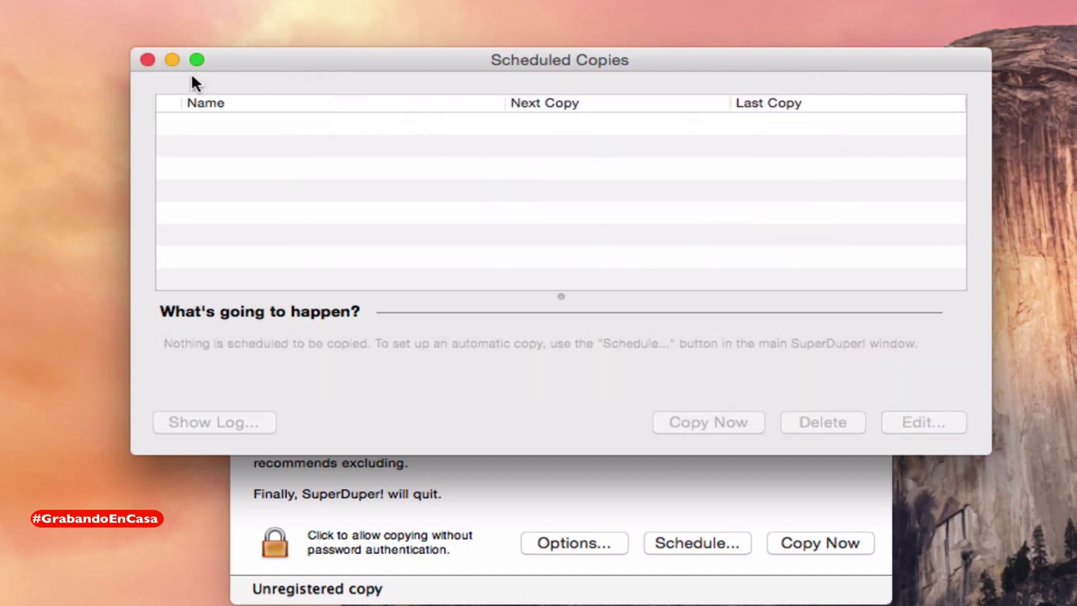
pyautogui.click(147, 60)
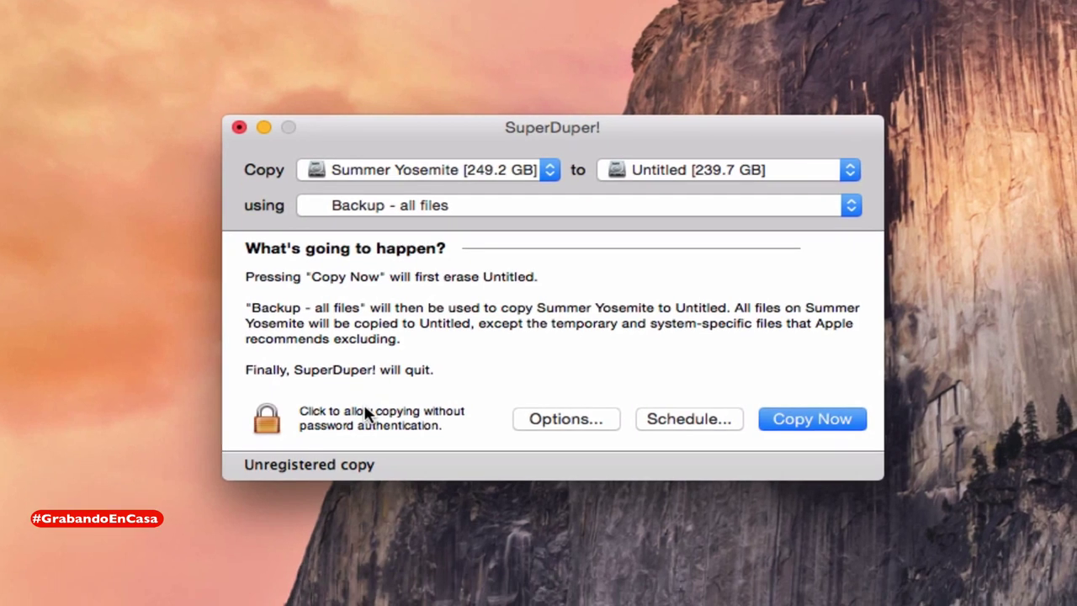
# Step: Try to allow copying without password authentication, and cancel the registration offer
pyautogui.click(266, 425)
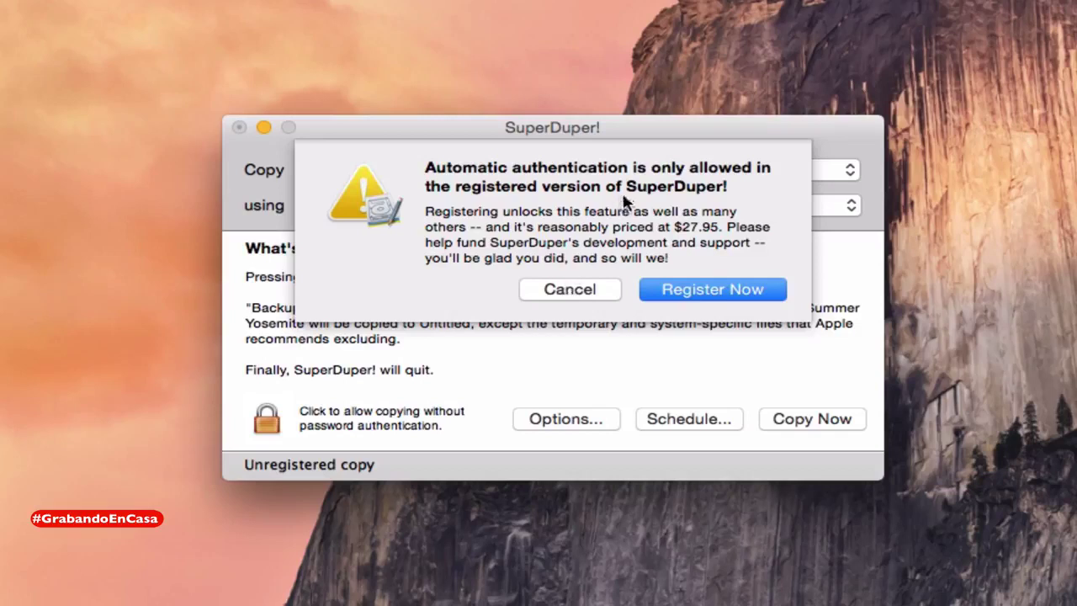
pyautogui.click(569, 289)
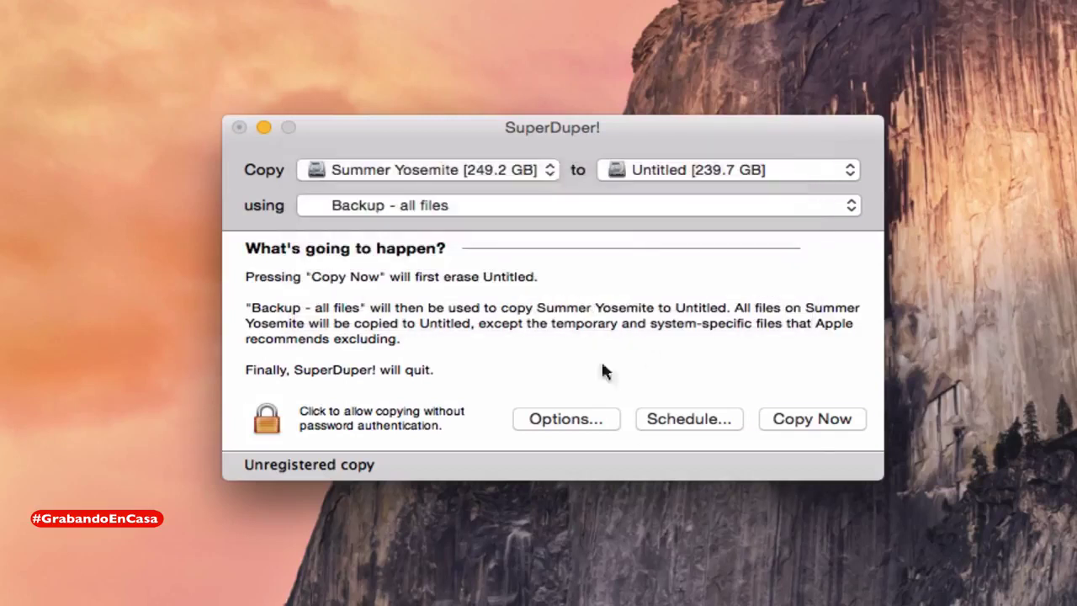
# Step: Start copying Summer Yosemite to Untitled, authorize it with the account password, and agree to erase Untitled
pyautogui.click(802, 418)
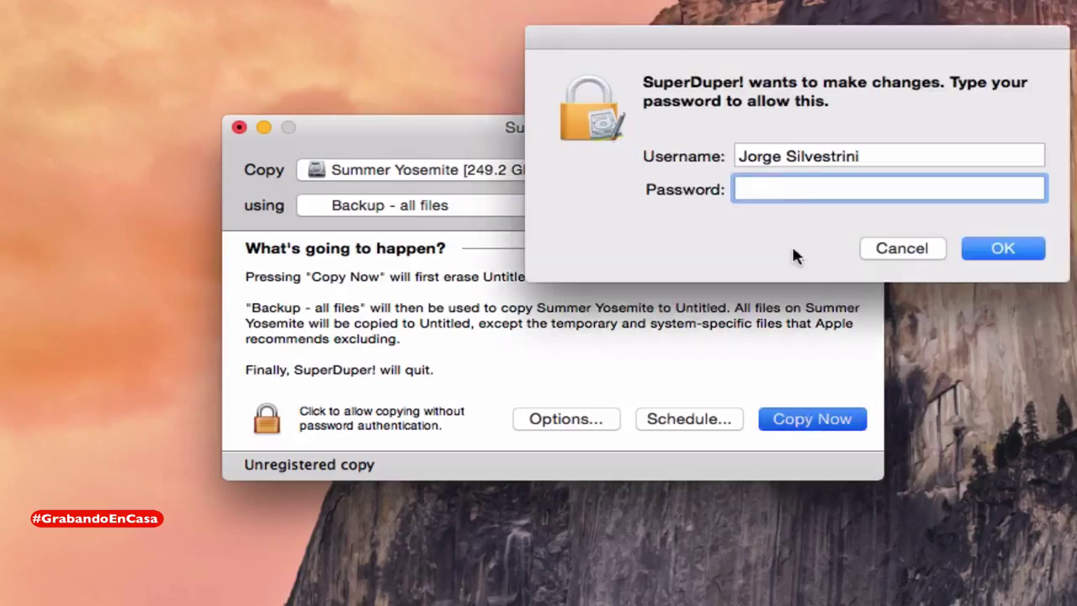
pyautogui.write('•')
pyautogui.click(1001, 251)
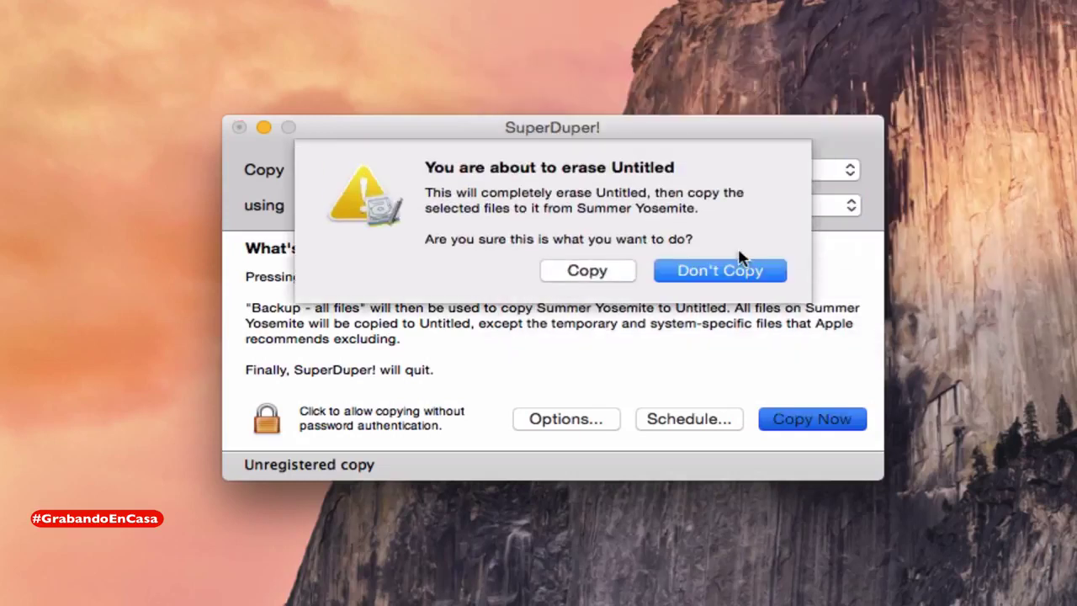
pyautogui.click(599, 273)
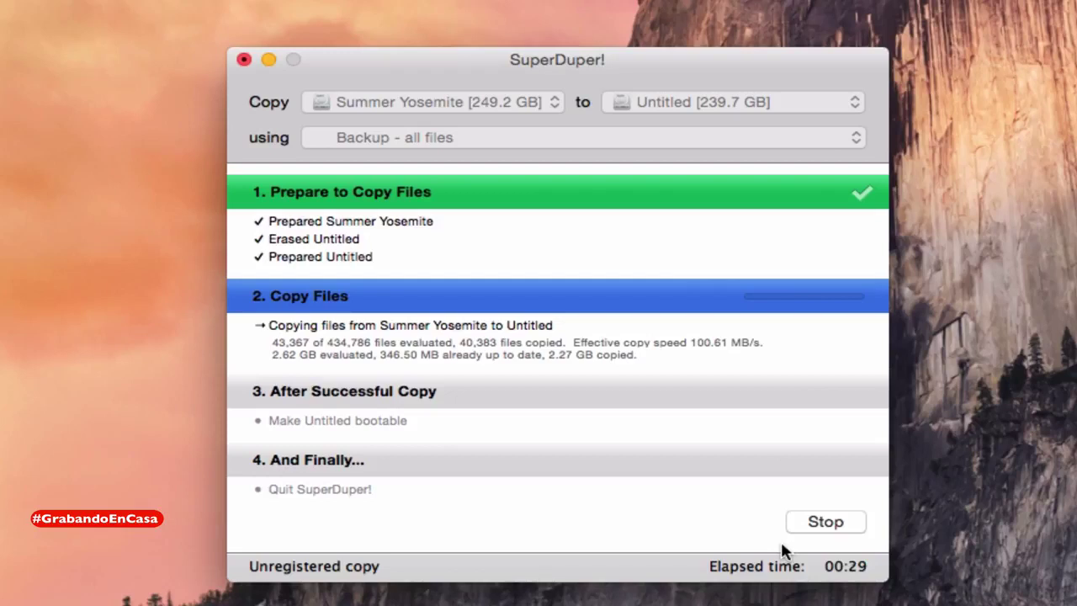
# Step: Stop the running copy to Untitled and return to the copy settings
pyautogui.click(825, 522)
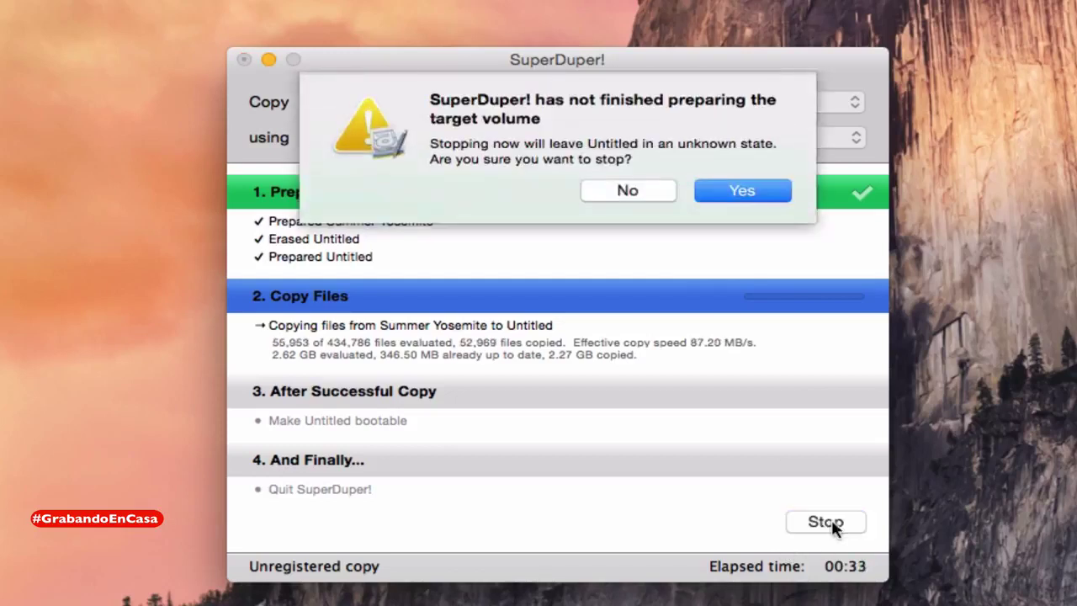
pyautogui.click(755, 191)
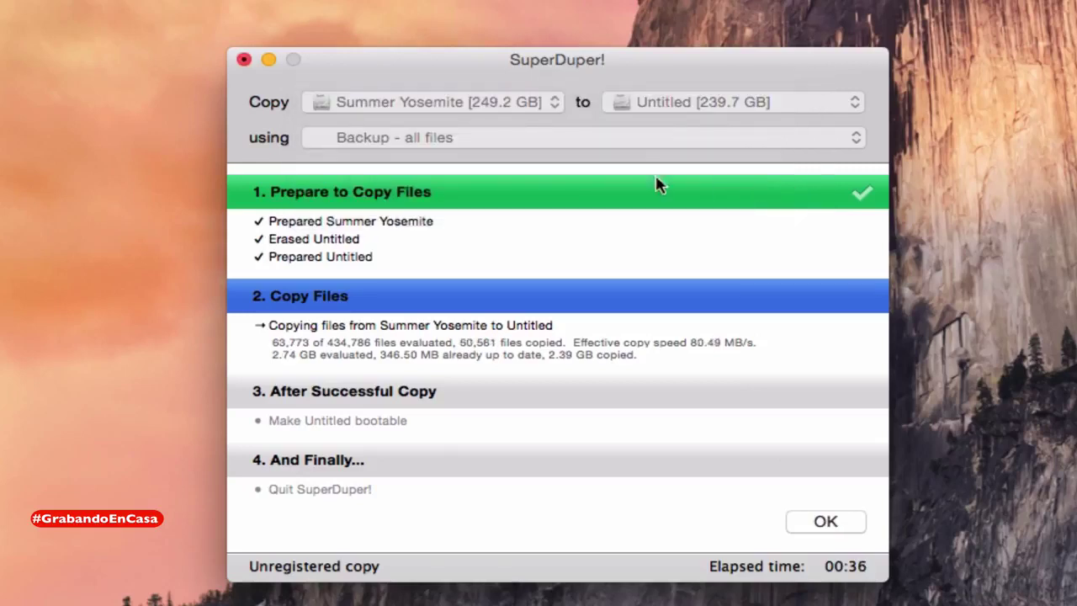
pyautogui.click(823, 521)
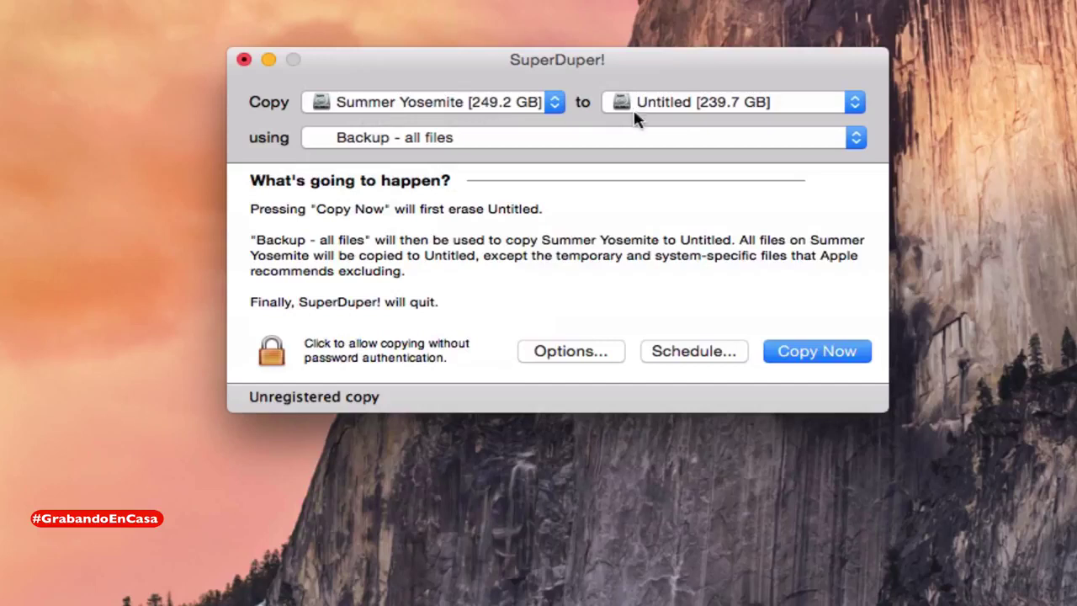
# Step: Choose a new disk image as the copy destination and name it 09-25-15 SSD Summer Yosemite
pyautogui.moveTo(659, 105)
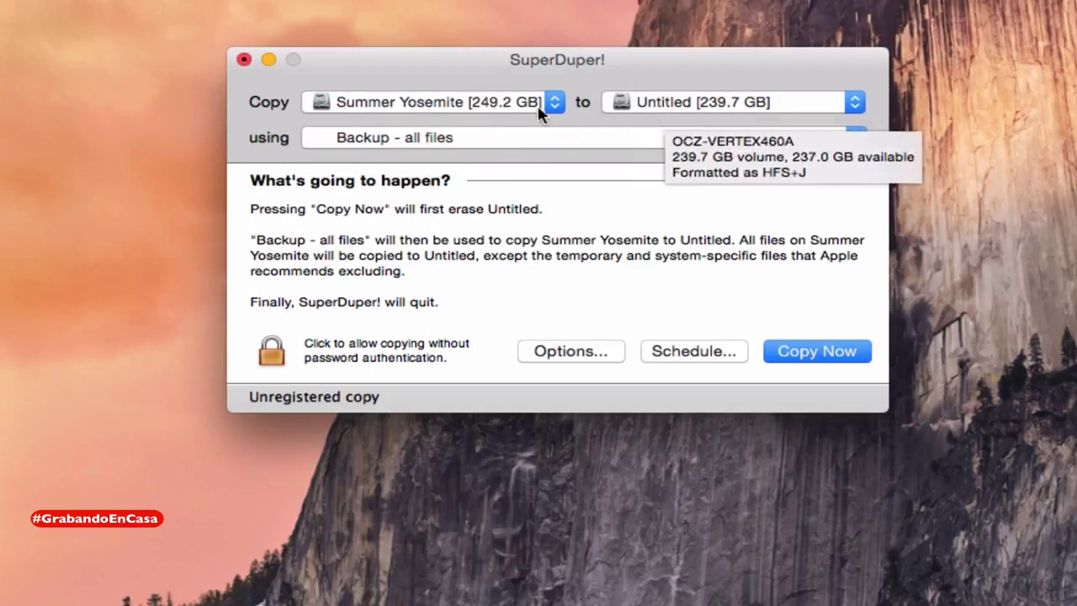
pyautogui.moveTo(481, 108)
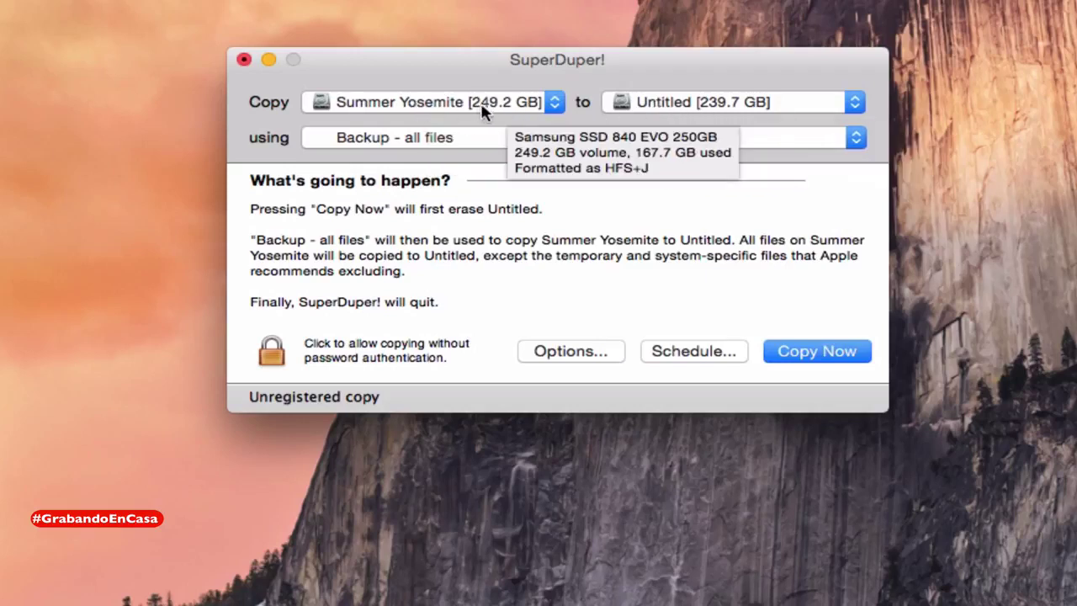
pyautogui.moveTo(721, 108)
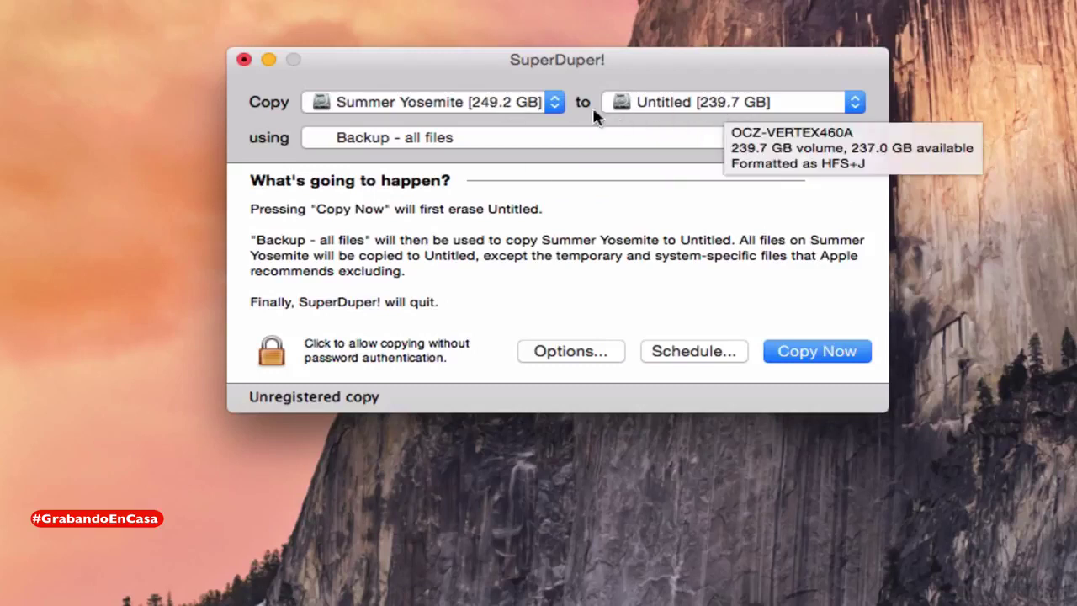
pyautogui.click(680, 106)
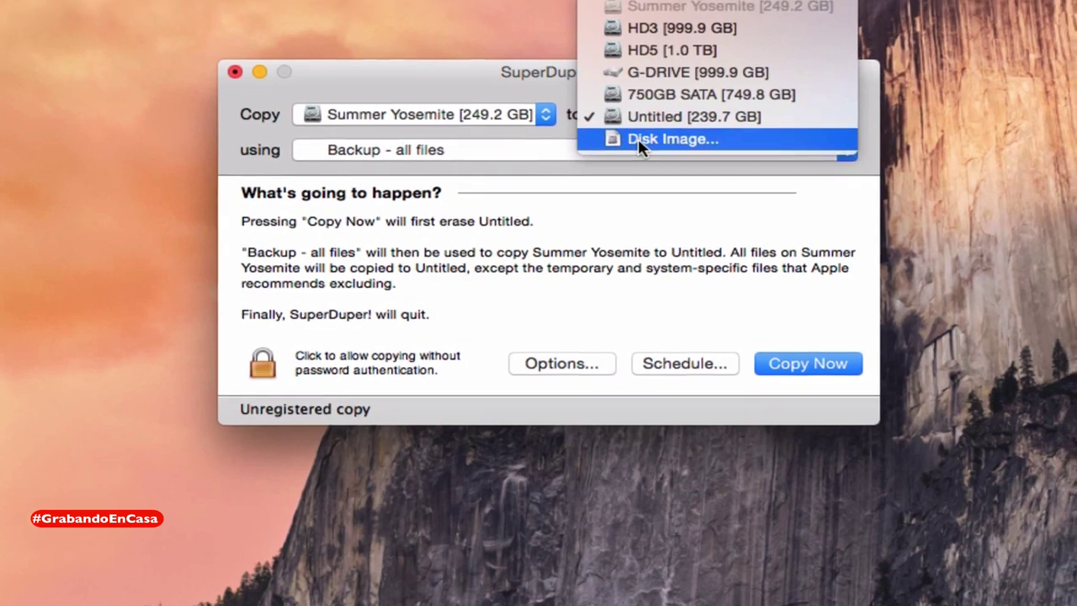
pyautogui.click(649, 135)
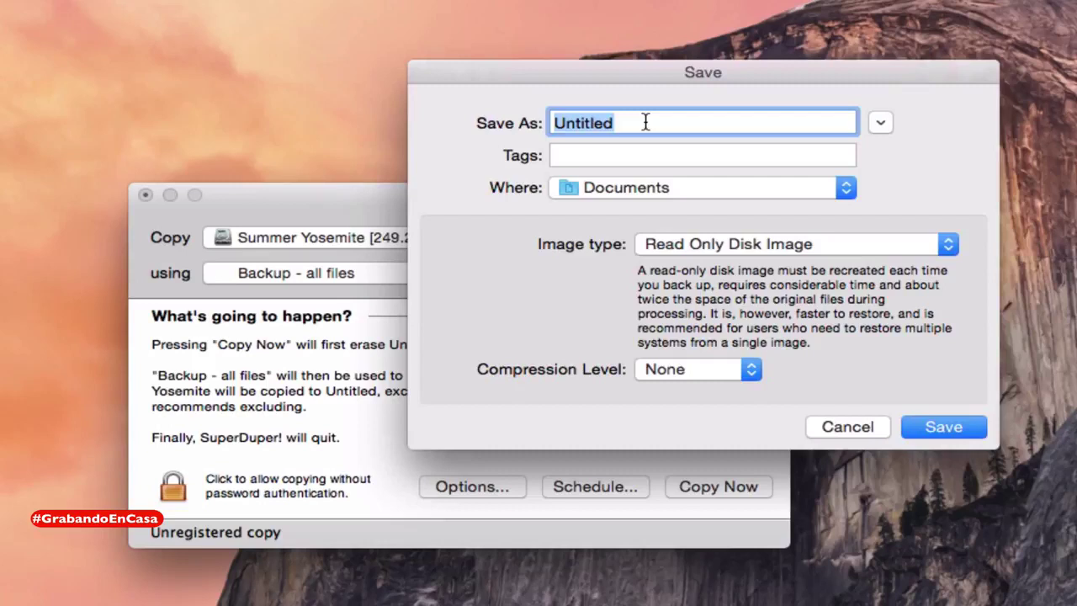
pyautogui.write('09-2')
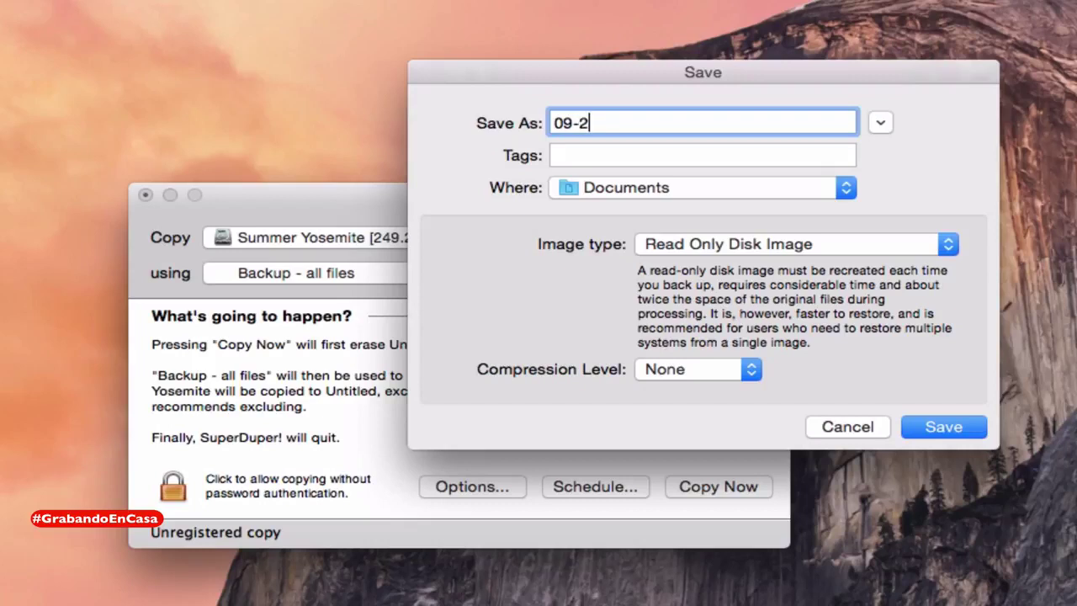
pyautogui.write('5-15 SSD ')
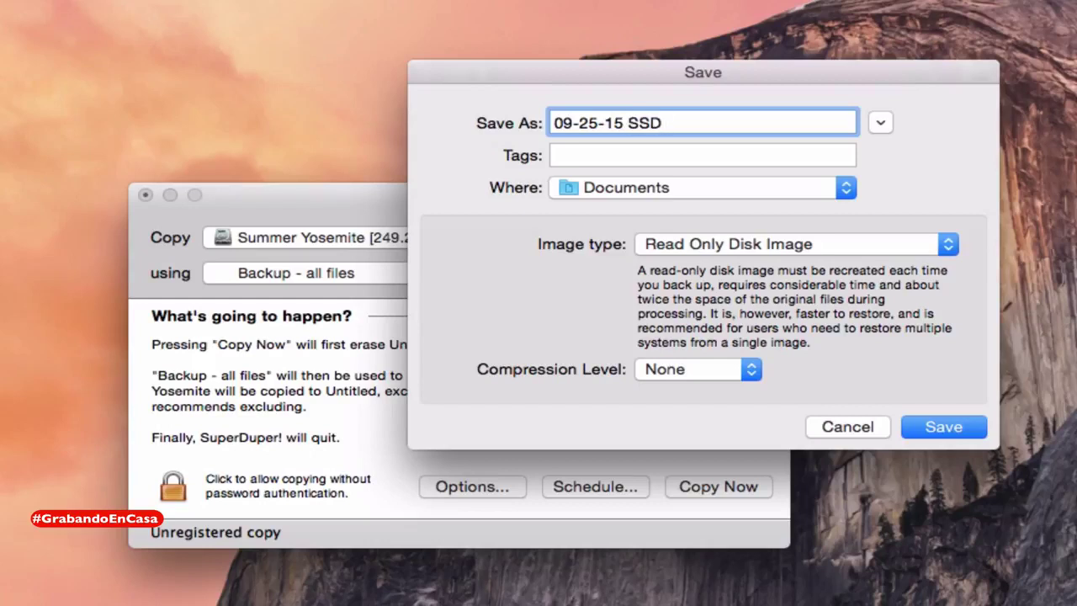
pyautogui.write('Summer Yos')
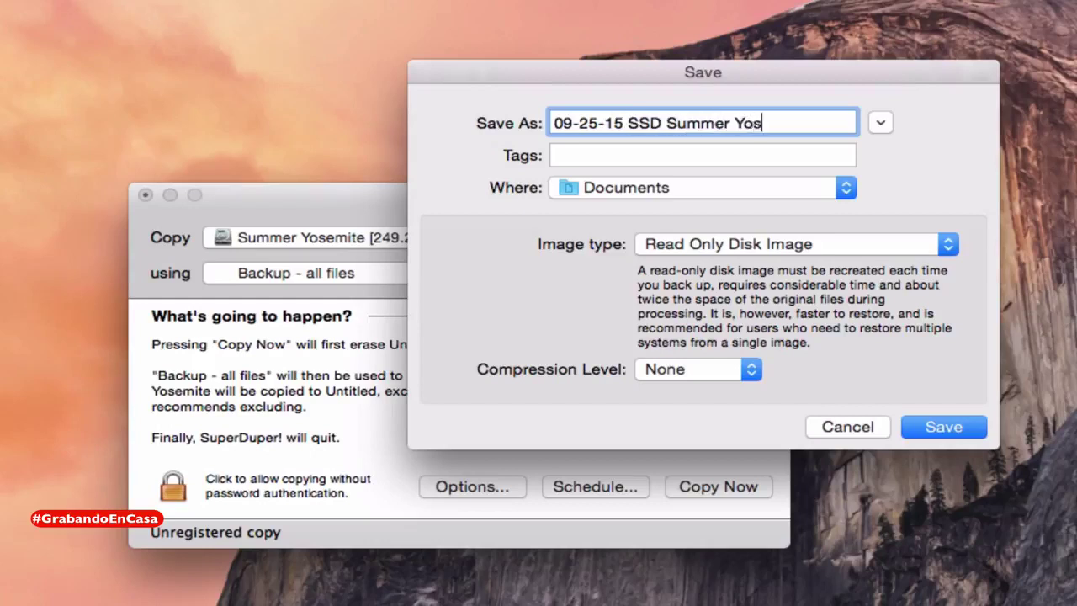
pyautogui.write('emite')
# Step: Set the disk image's save location to G-DRIVE and save it as a read-only image
pyautogui.click(652, 189)
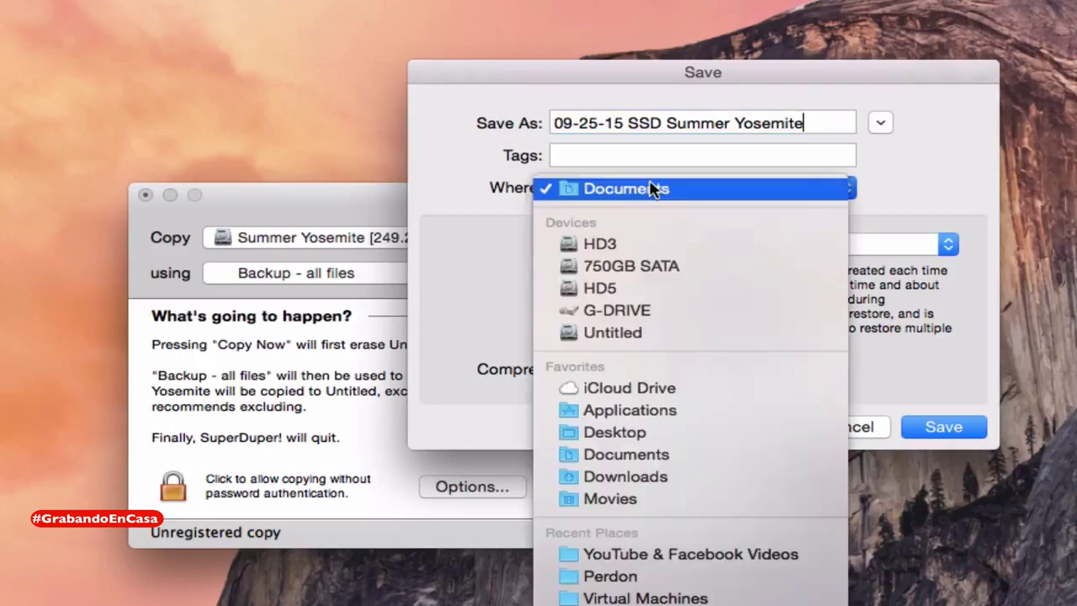
pyautogui.click(636, 313)
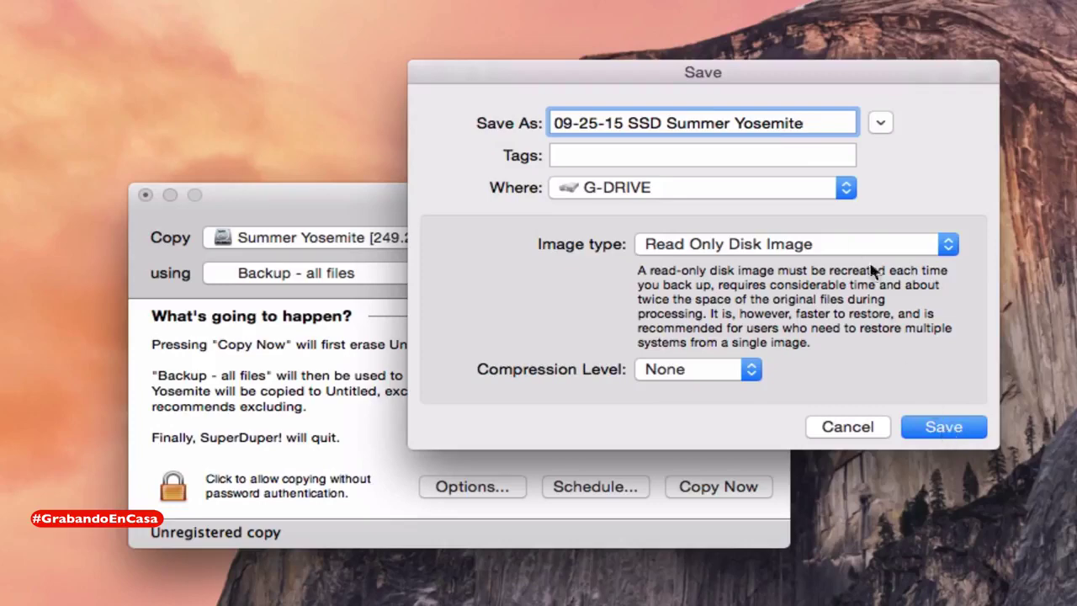
pyautogui.click(967, 427)
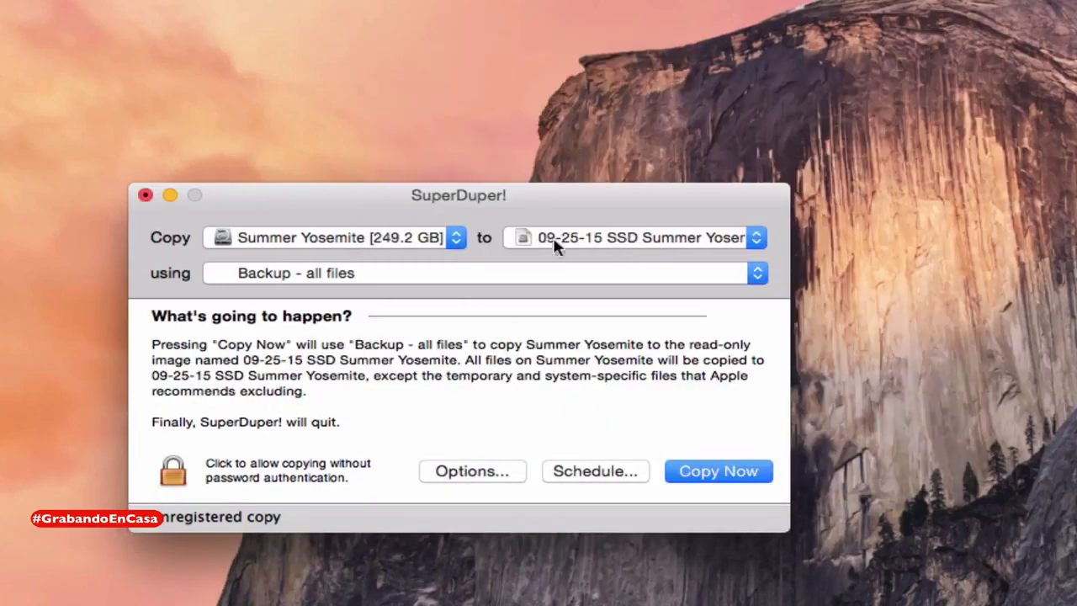
# Step: Start copying Summer Yosemite to the new disk image and authorize it with the account password
pyautogui.click(739, 474)
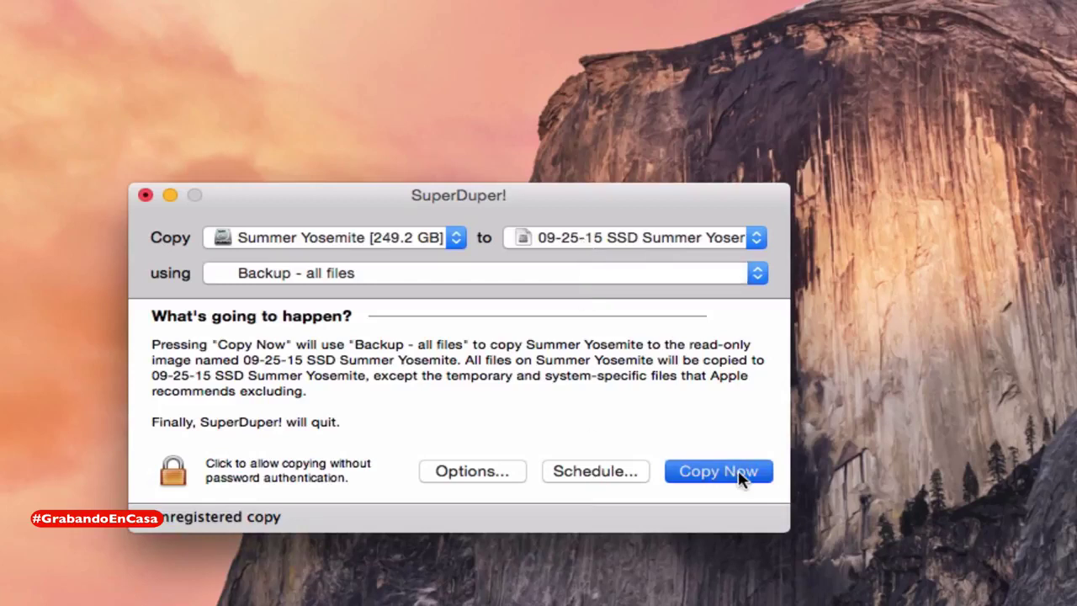
pyautogui.write('•')
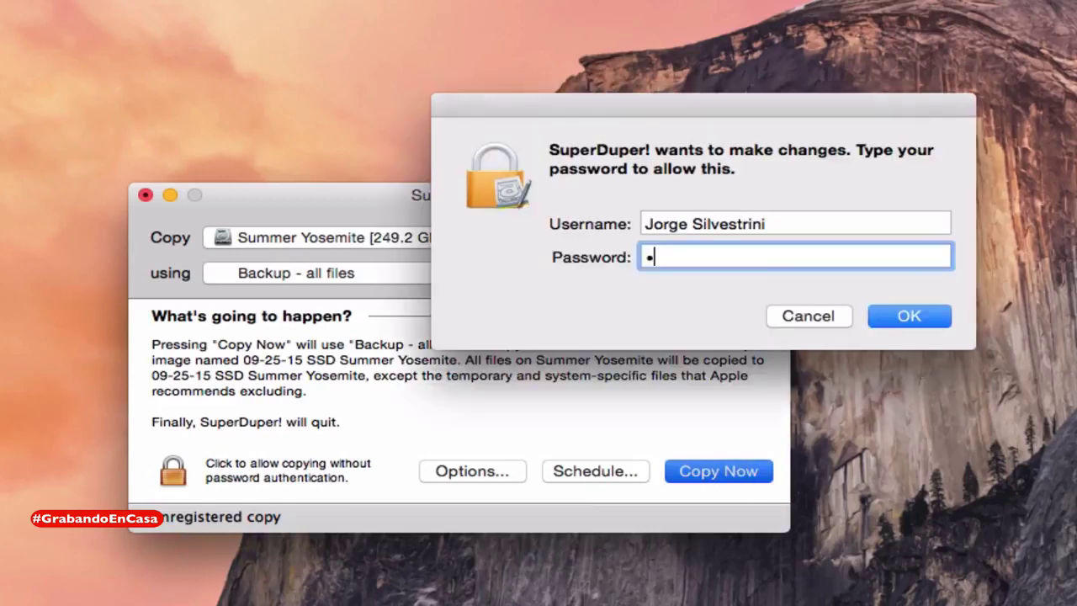
pyautogui.click(906, 315)
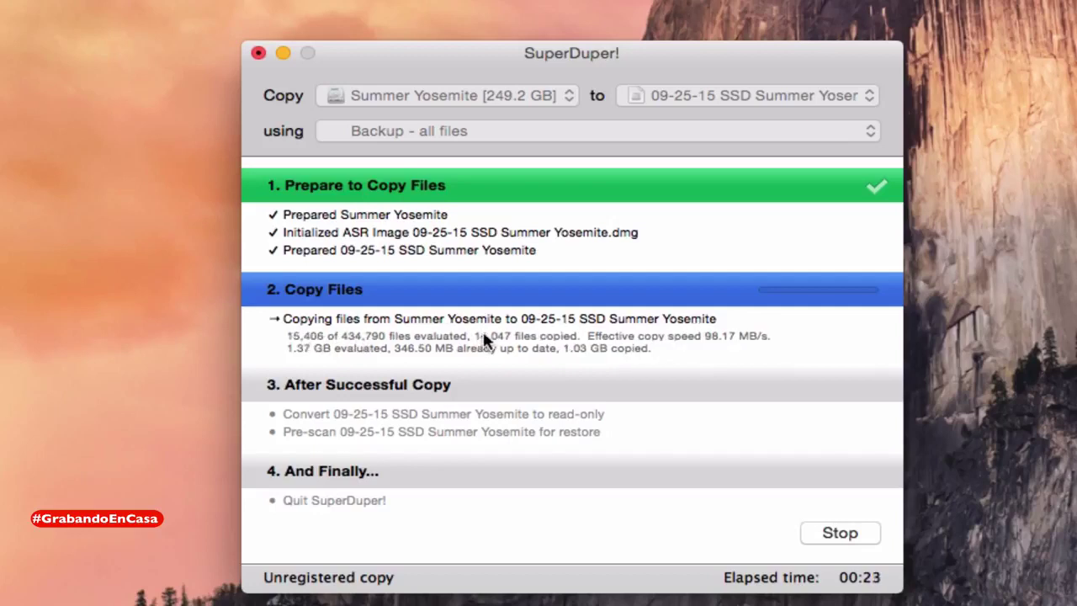
# Step: Stop the running copy to the disk image and return to the copy settings
pyautogui.click(839, 535)
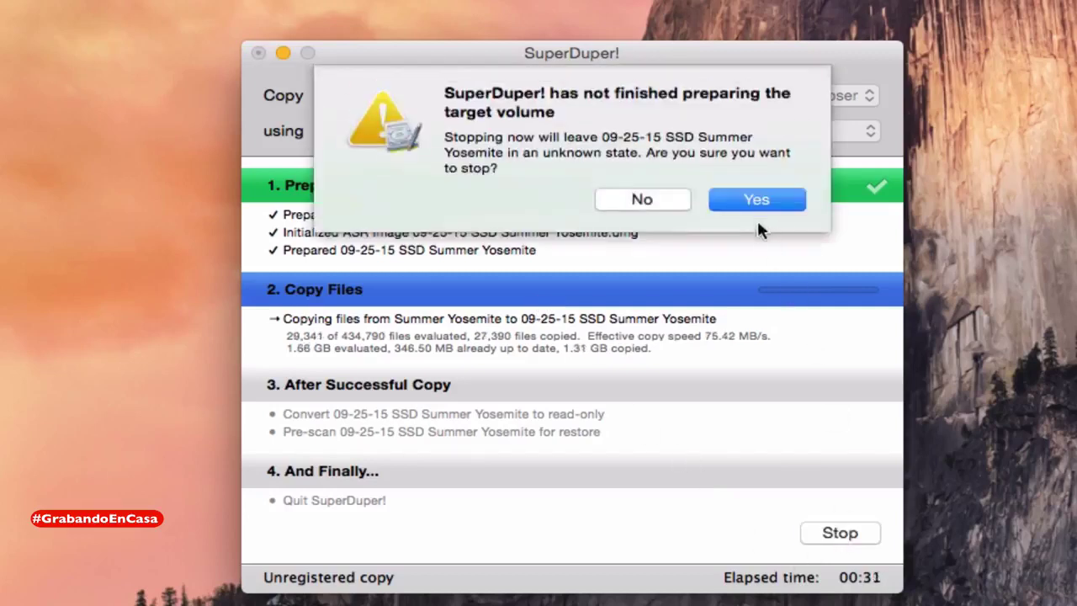
pyautogui.click(757, 188)
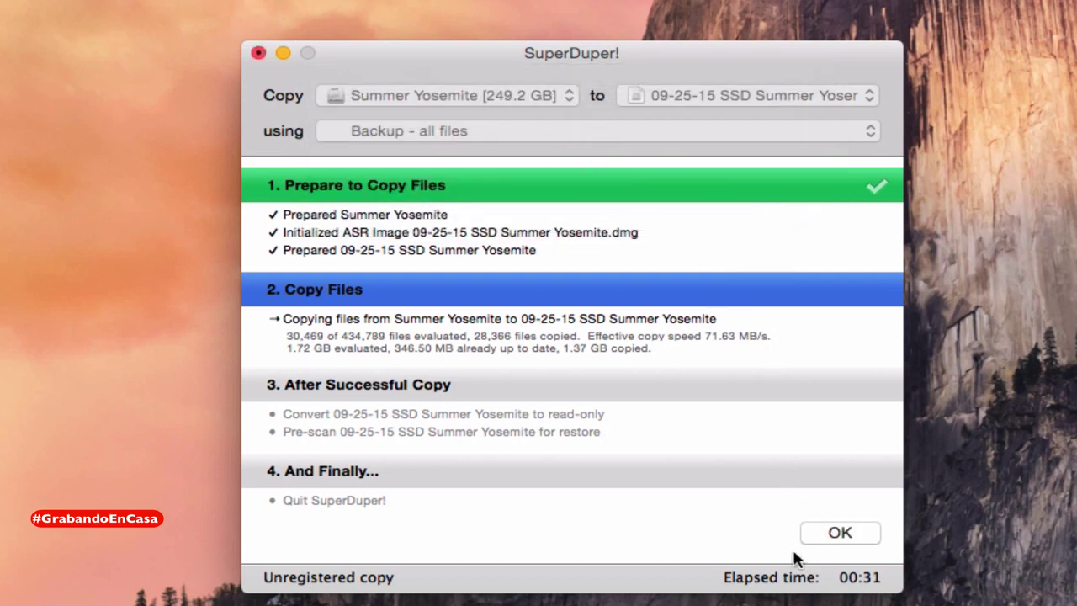
pyautogui.click(829, 542)
pyautogui.click(829, 543)
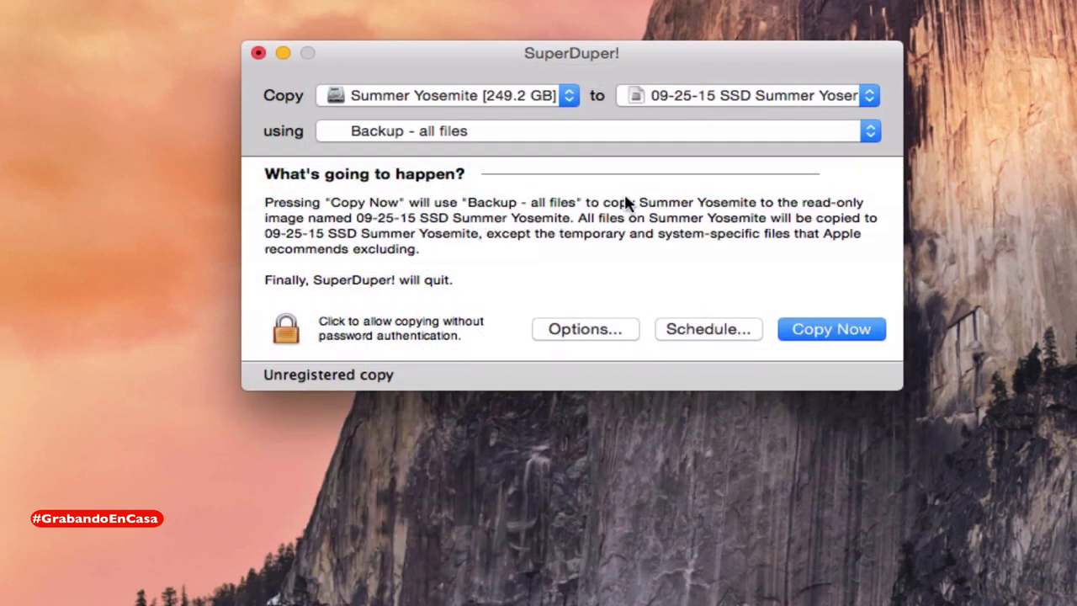
# Step: Set the copy source to 09-25-15 SSD Summer Yosemite.sparseimage and the destination to the Untitled drive
pyautogui.click(474, 100)
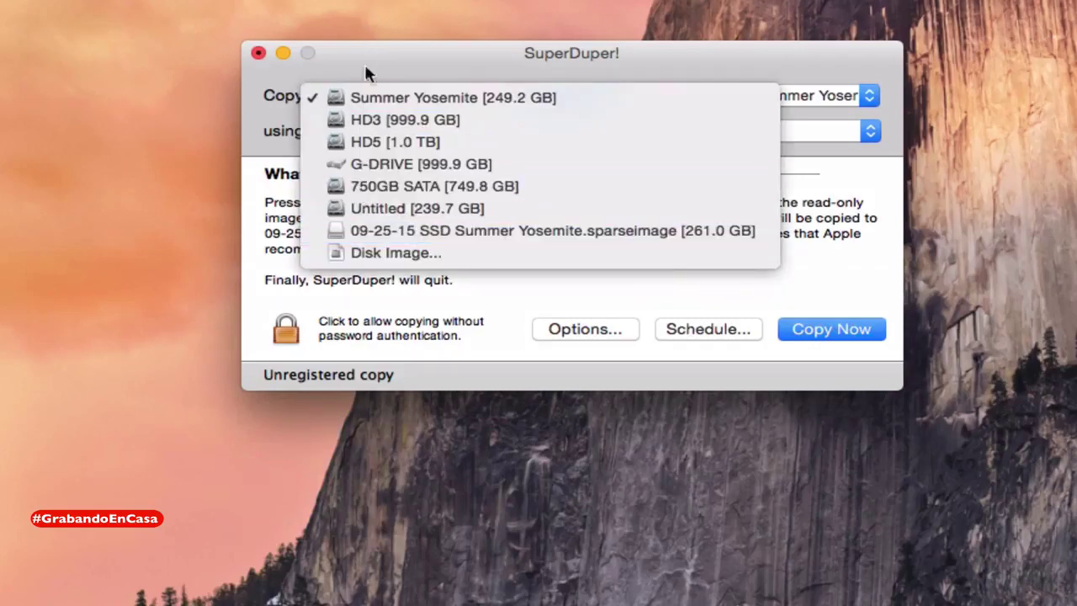
pyautogui.click(367, 233)
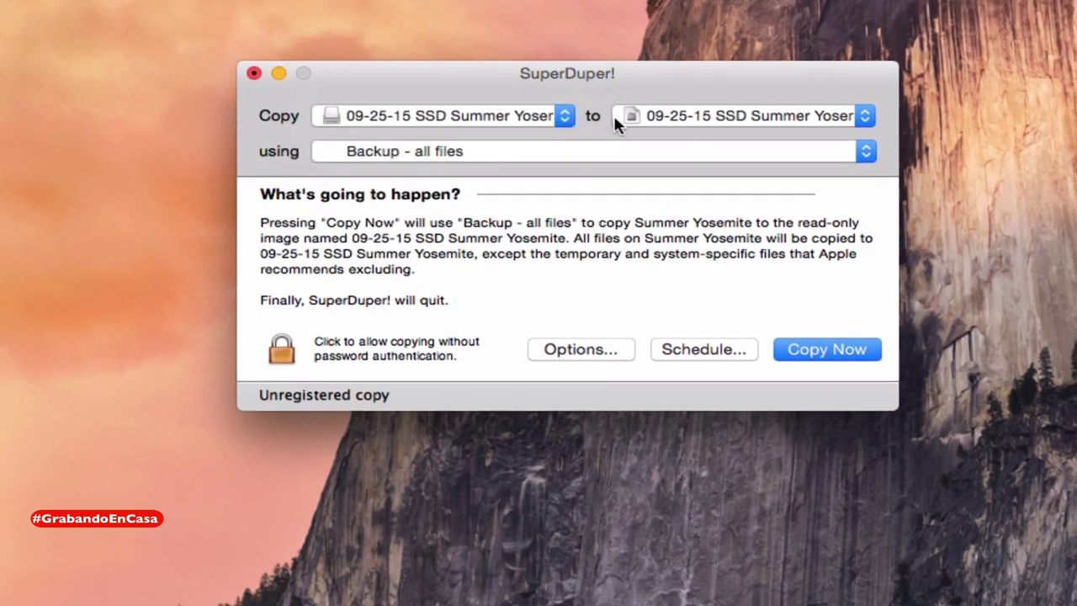
pyautogui.click(665, 96)
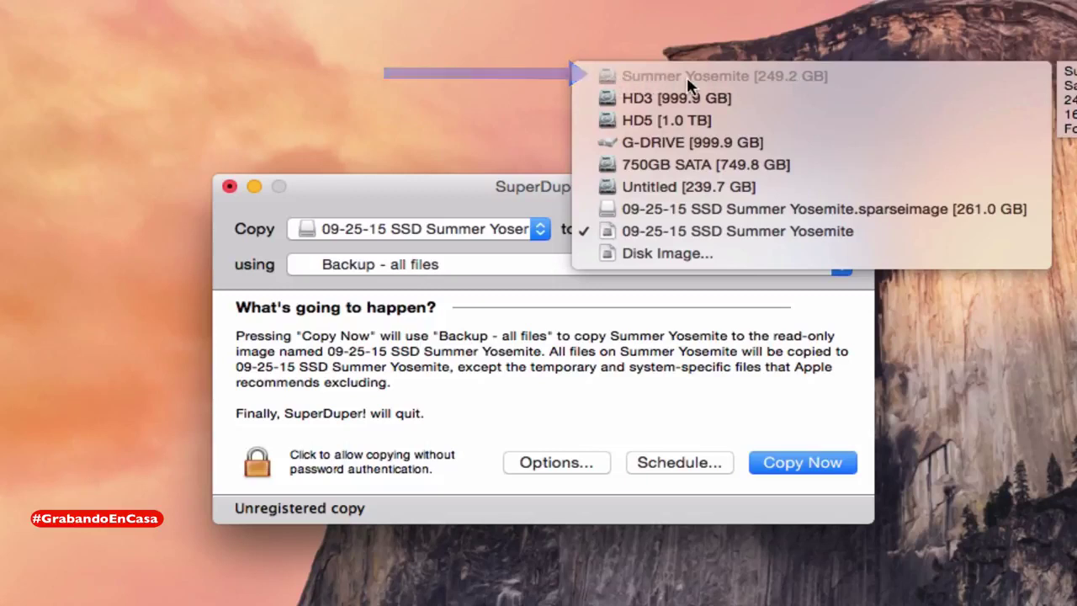
pyautogui.click(673, 186)
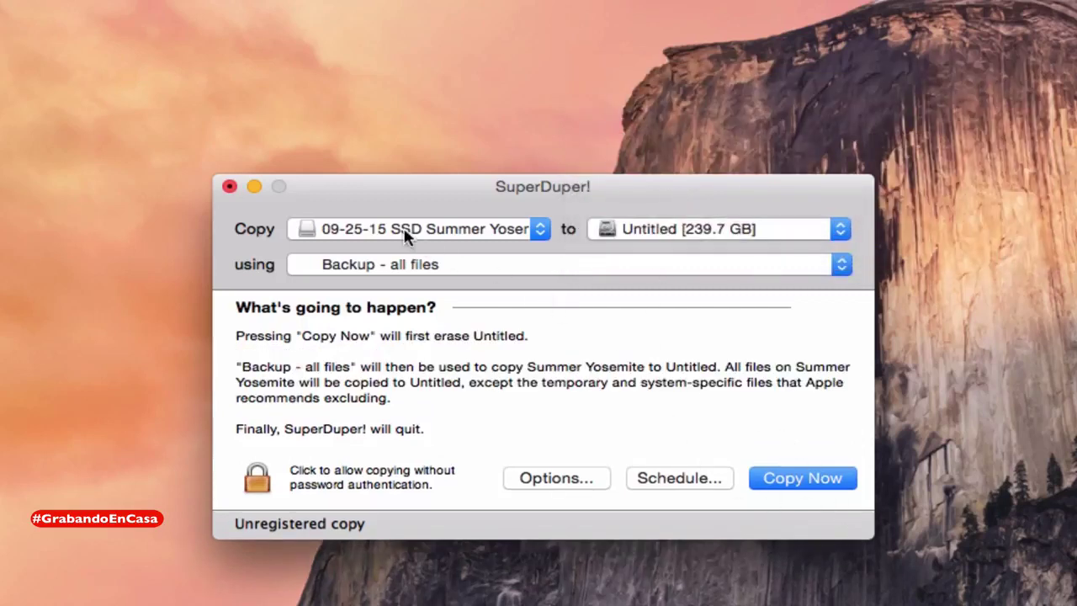
# Step: Start restoring the disk image to Untitled, entering the account password and agreeing to erase the drive
pyautogui.click(789, 483)
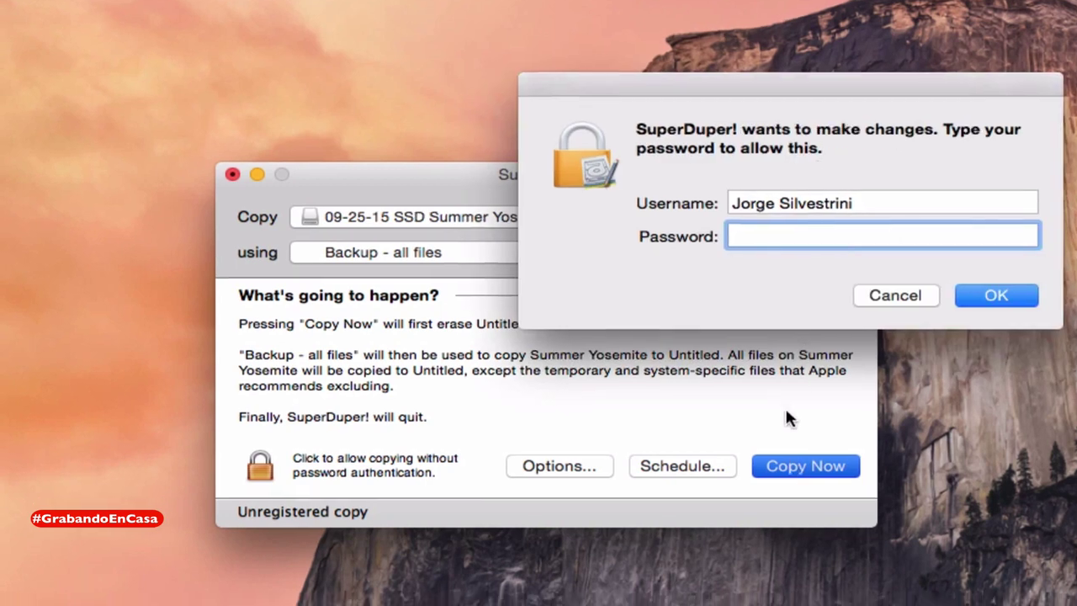
pyautogui.write('•')
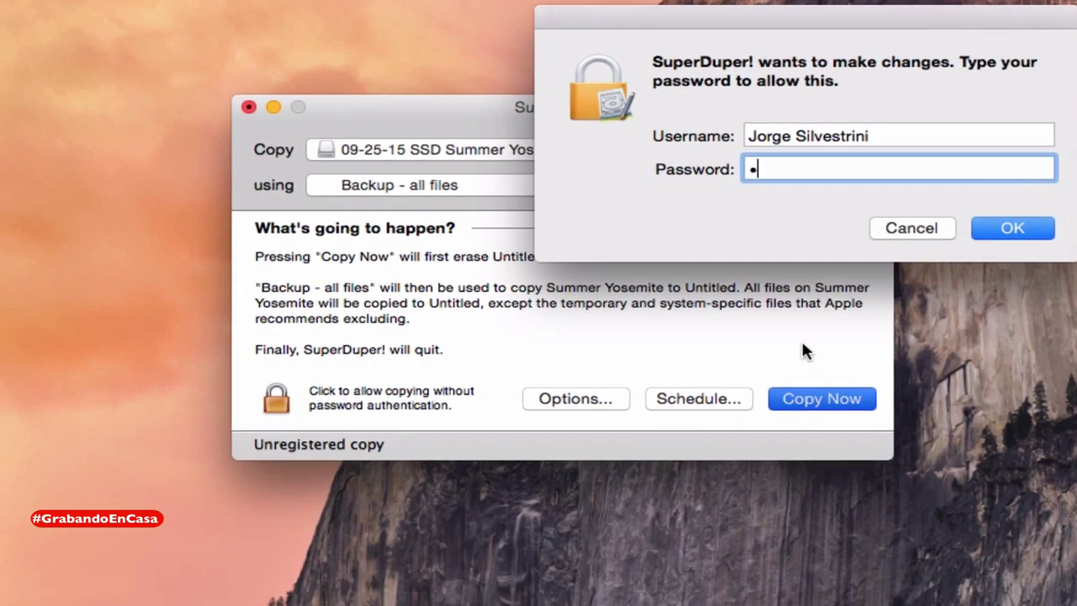
pyautogui.click(1012, 227)
pyautogui.click(609, 256)
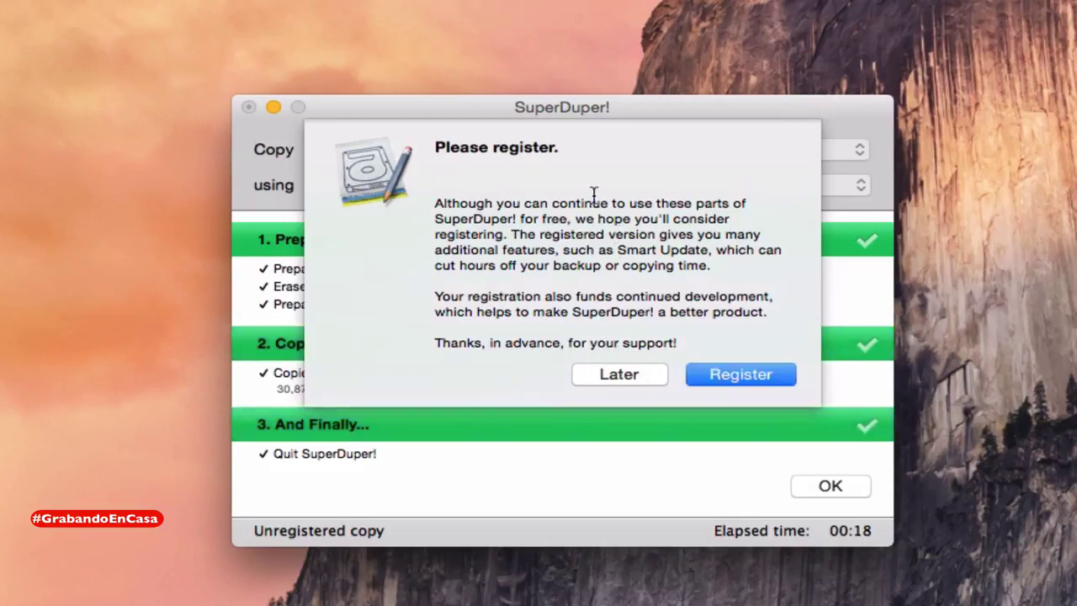
# Step: Postpone registration and close the report of the finished copy
pyautogui.click(616, 380)
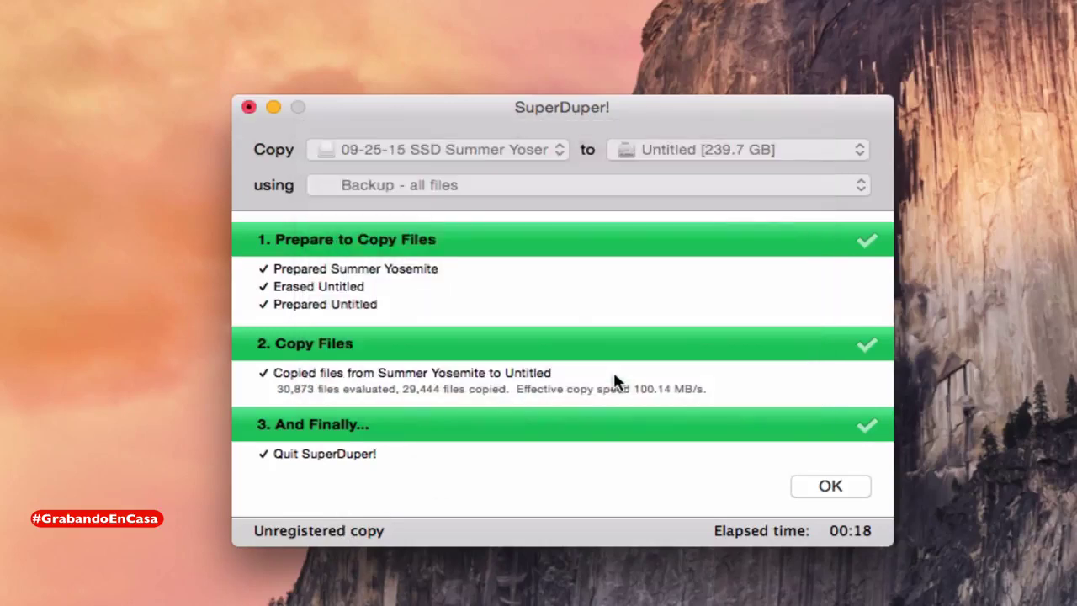
pyautogui.click(830, 486)
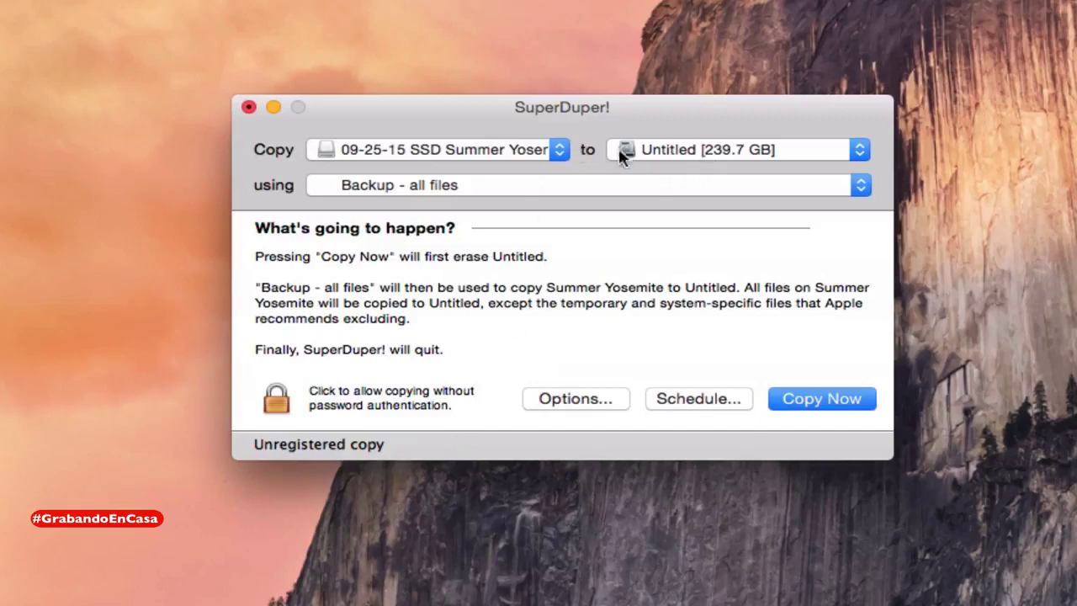
pyautogui.moveTo(646, 158)
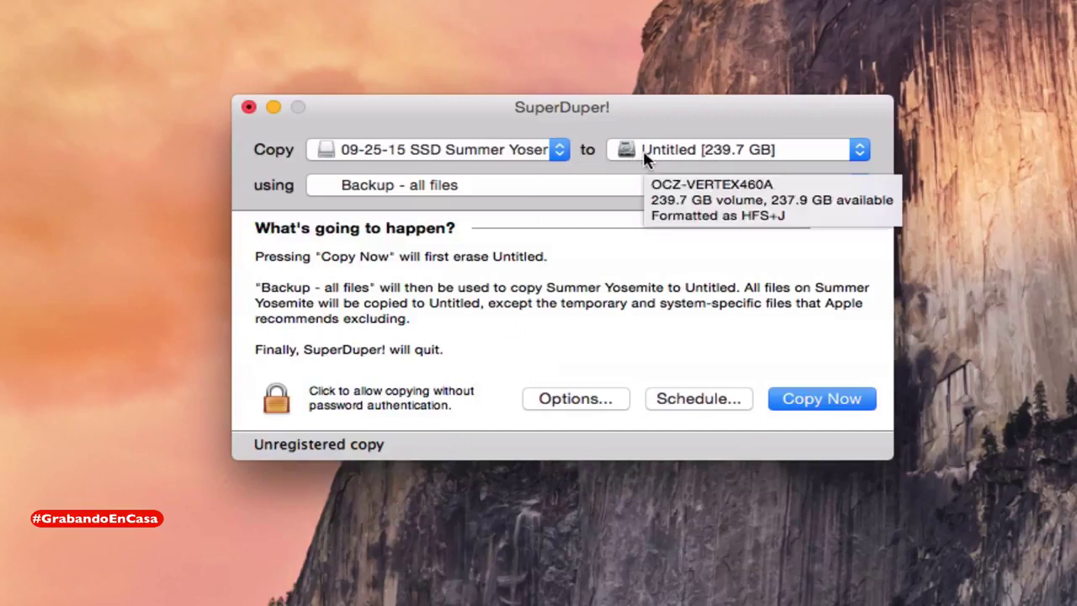